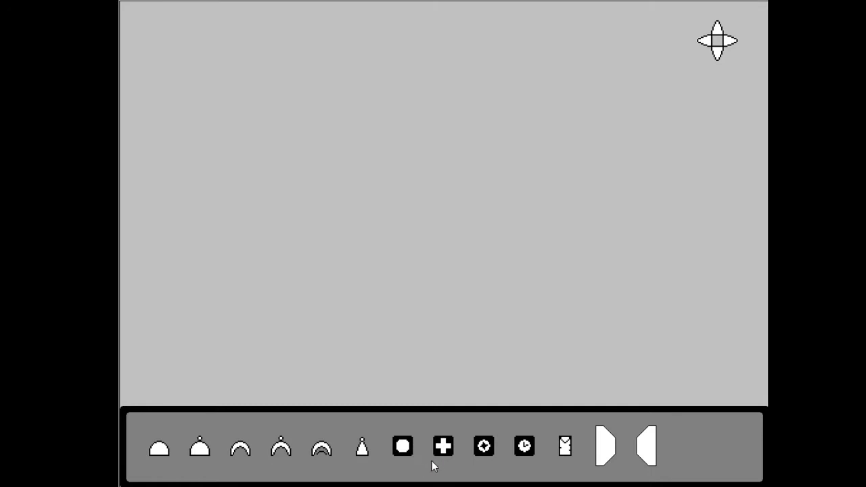
Place a Power source on the empty canvas
drag(443, 446, 208, 58)
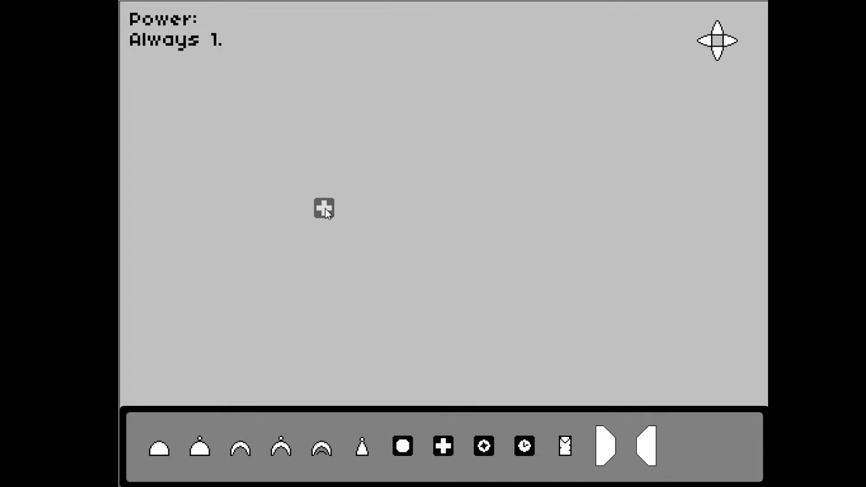
drag(324, 207, 421, 168)
click(274, 223)
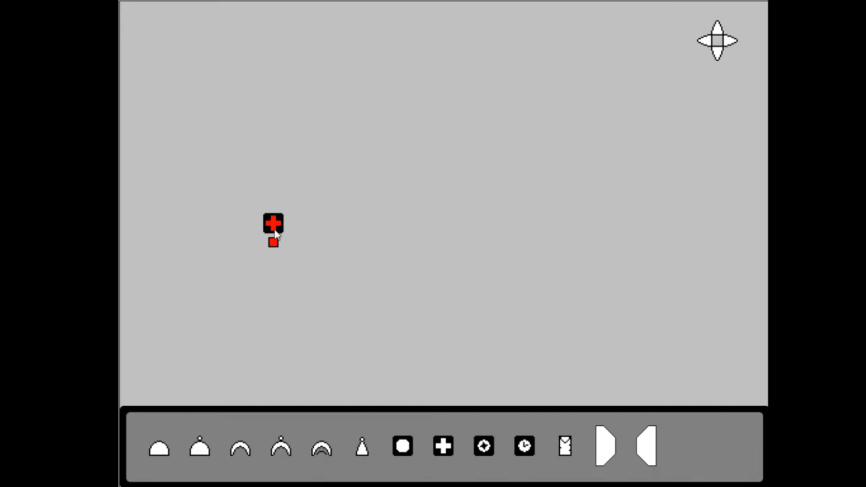
drag(274, 228, 274, 222)
Build an And gate circuit beside the power source, with power wired to both gate inputs and a light wired to its output
drag(159, 448, 319, 251)
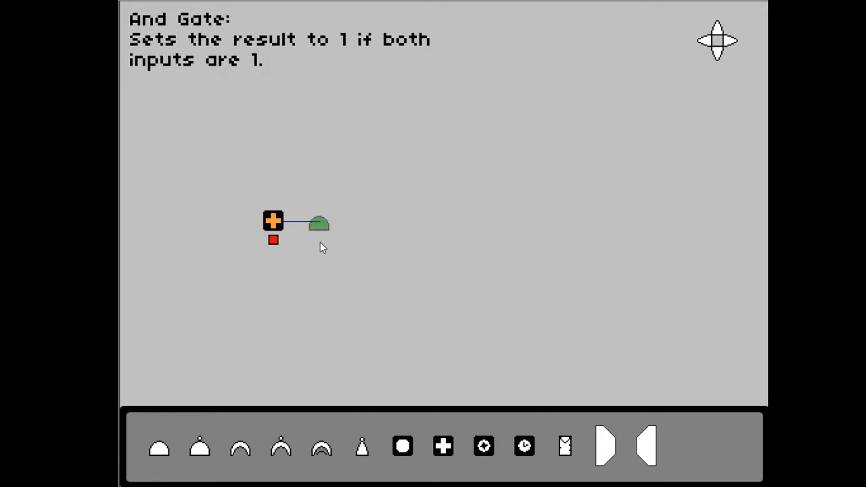
drag(321, 242, 321, 245)
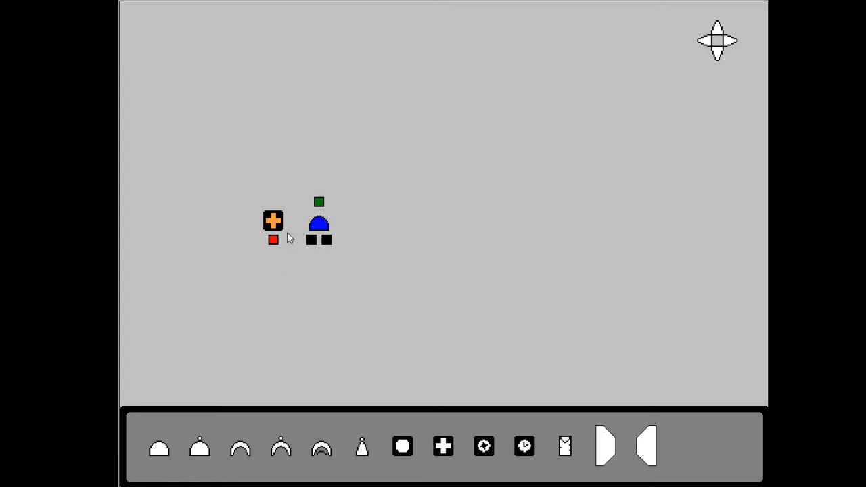
drag(273, 240, 311, 241)
drag(273, 242, 329, 243)
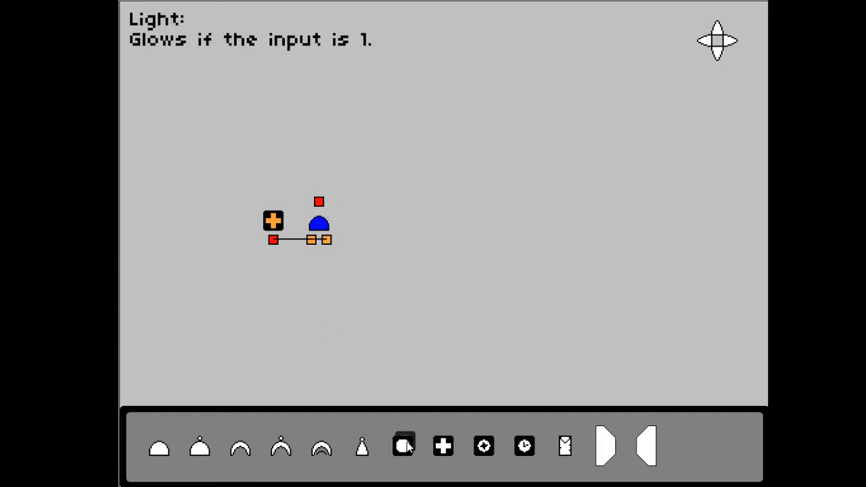
drag(405, 446, 347, 195)
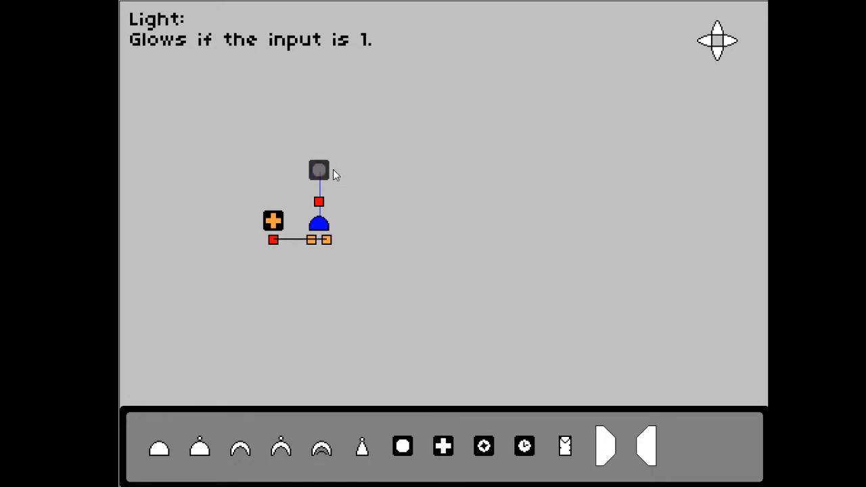
mouse_move(333, 169)
mouse_down()
mouse_move(320, 164)
mouse_move(308, 278)
mouse_move(342, 242)
mouse_move(325, 175)
mouse_up()
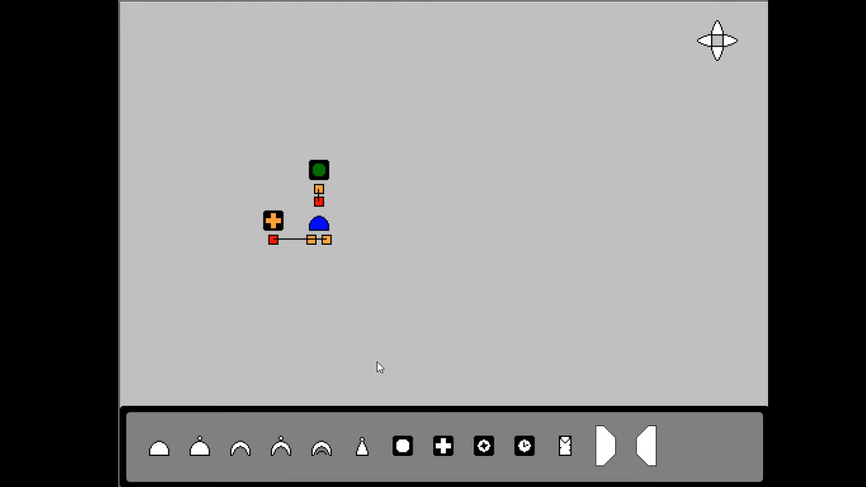
drag(362, 447, 279, 332)
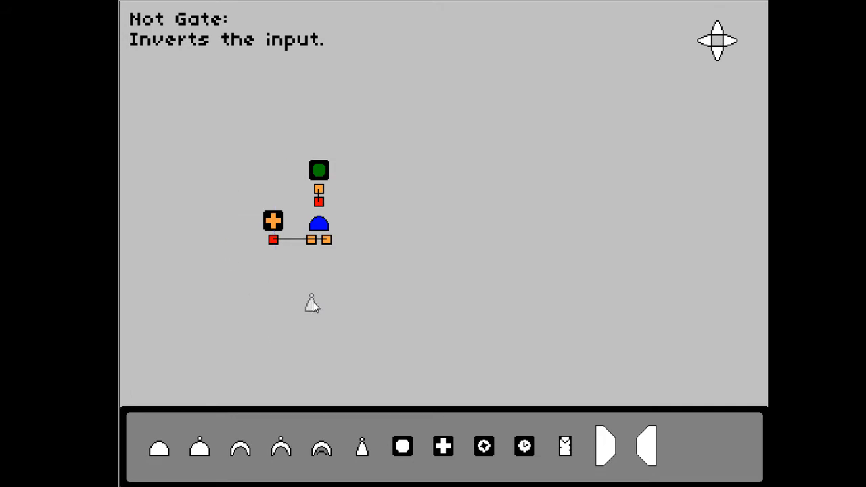
drag(312, 302, 275, 167)
right_click(274, 170)
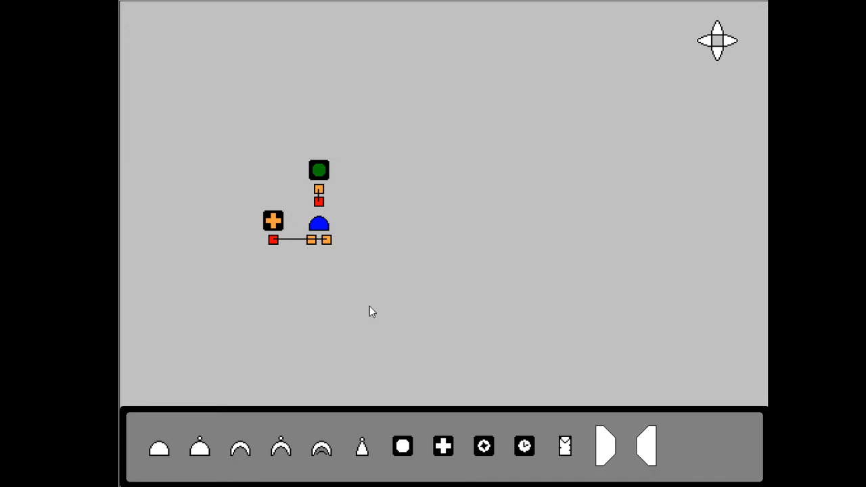
click(401, 446)
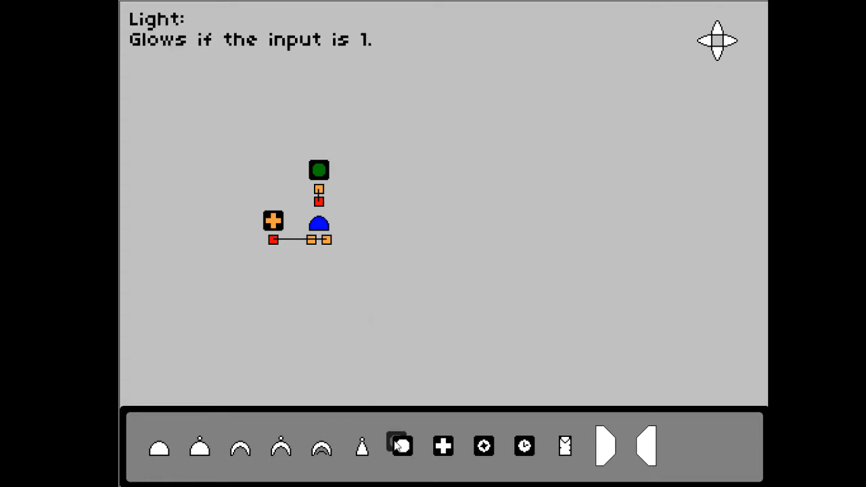
right_click(290, 193)
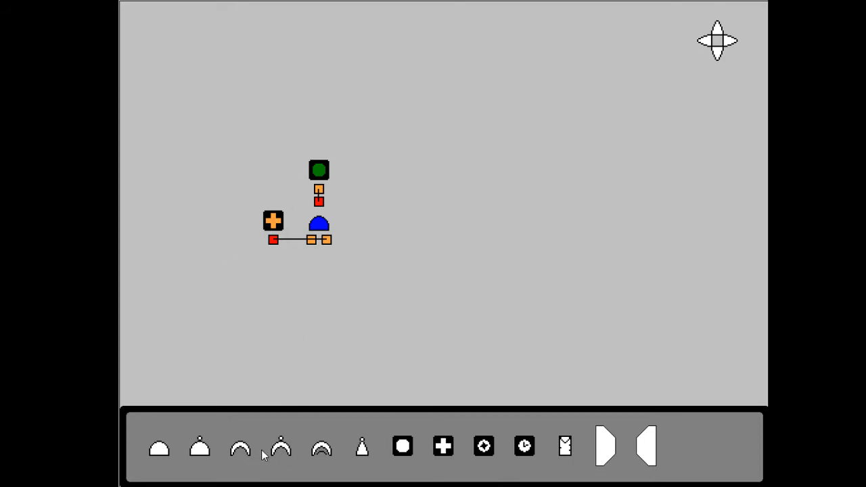
Place an Or gate level with the And gate and wire the power source to one of its inputs
click(239, 452)
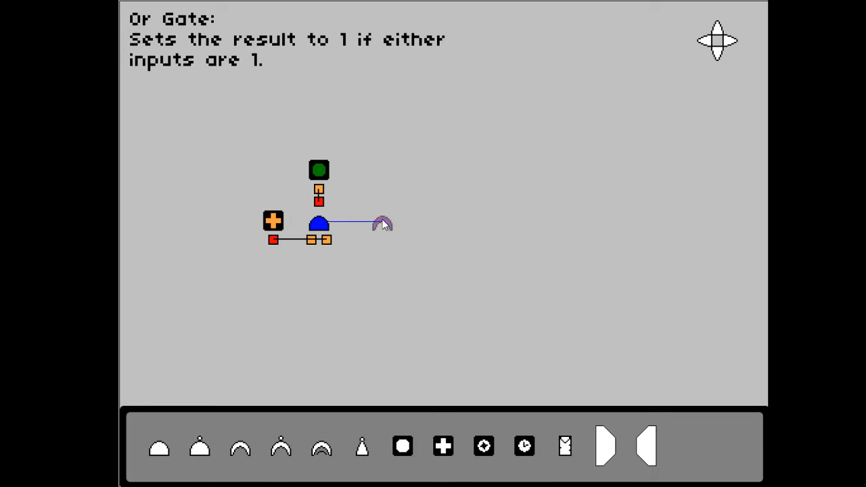
click(382, 224)
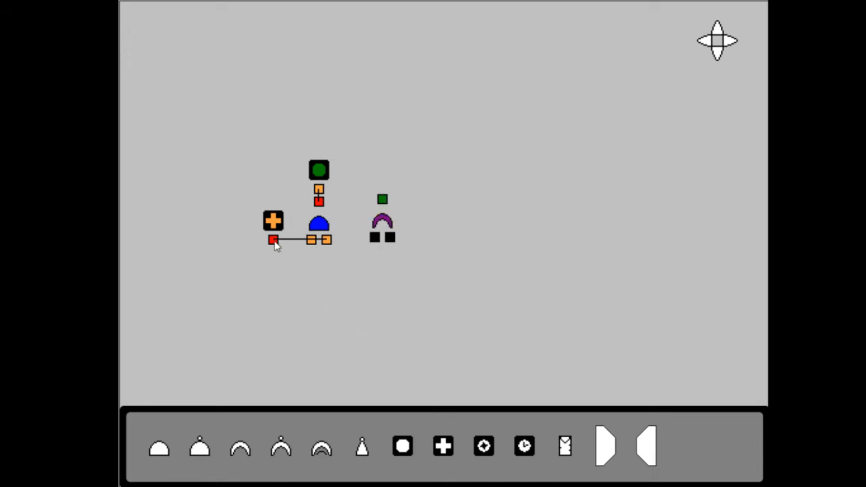
drag(276, 245, 374, 238)
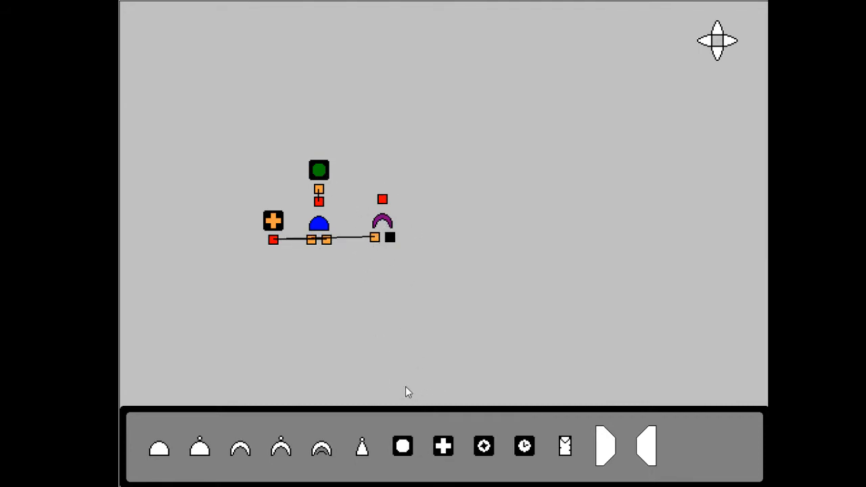
Place a Nor gate beside the Or gate and wire the power source to both of its inputs
click(287, 452)
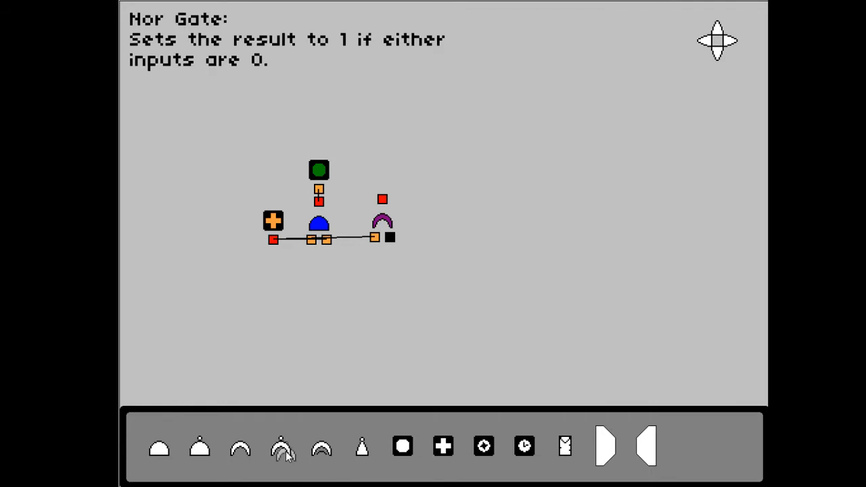
click(455, 258)
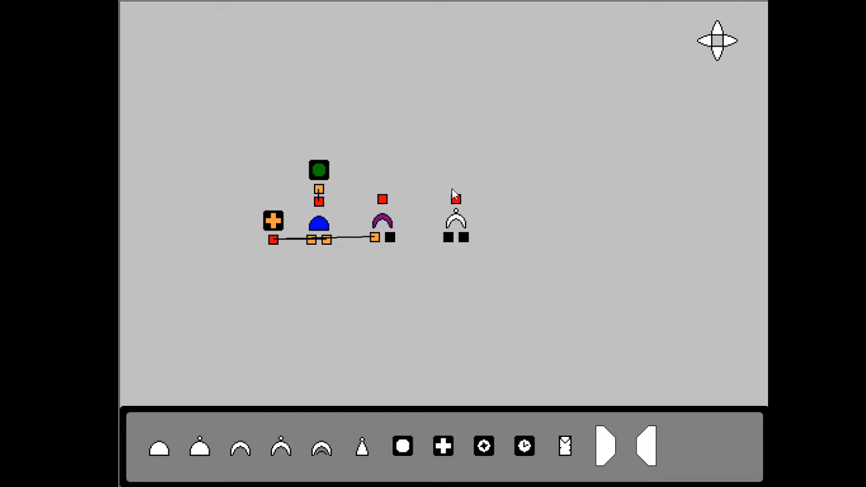
drag(275, 241, 448, 238)
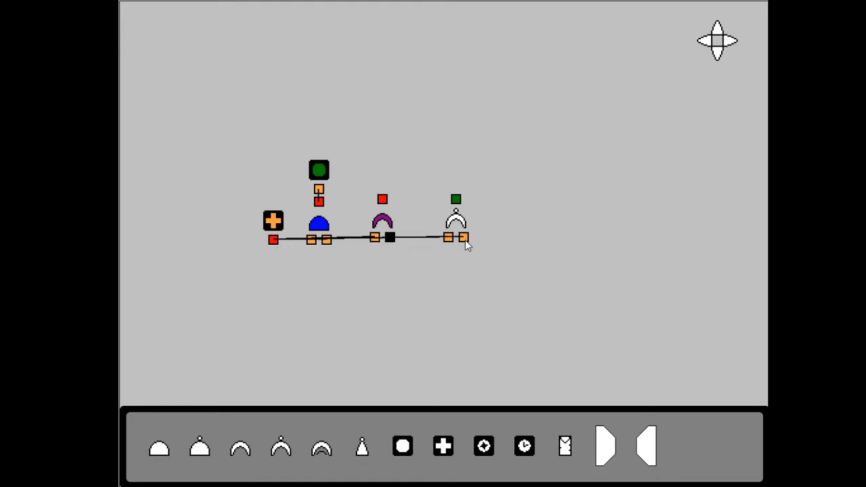
click(464, 238)
Delete the Nor gate, Or gate, light, And gate and power source to clear the canvas
click(457, 212)
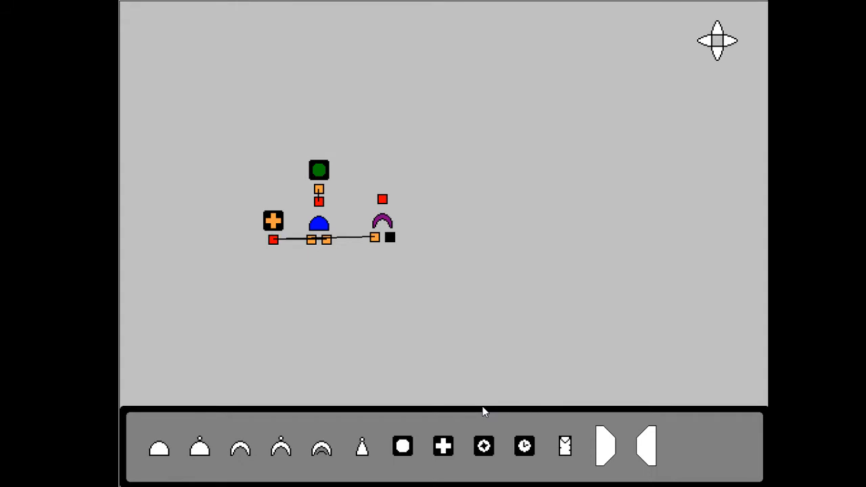
click(384, 228)
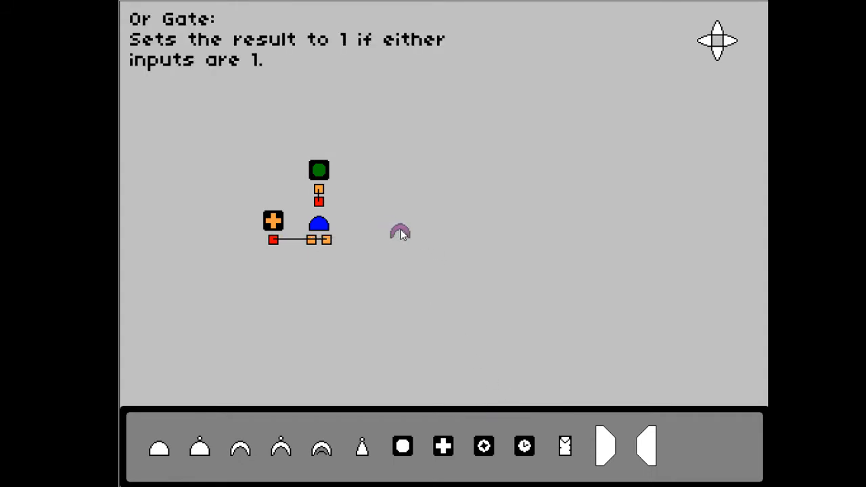
right_click(415, 191)
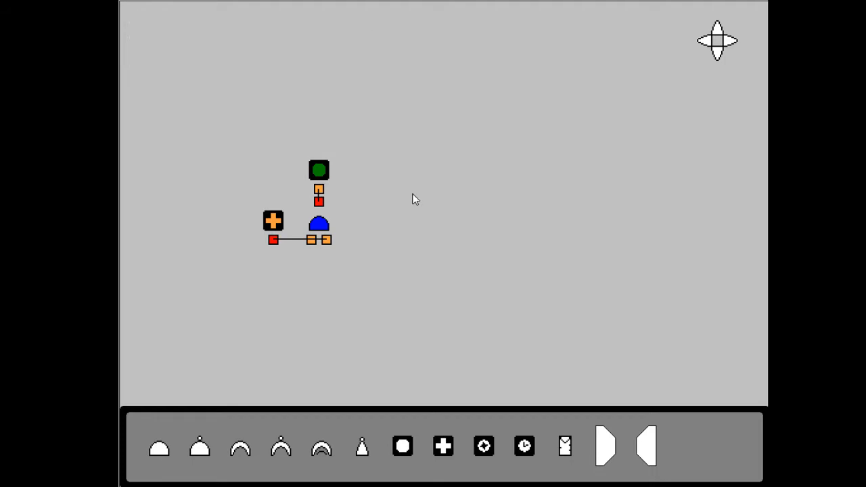
click(322, 177)
right_click(323, 177)
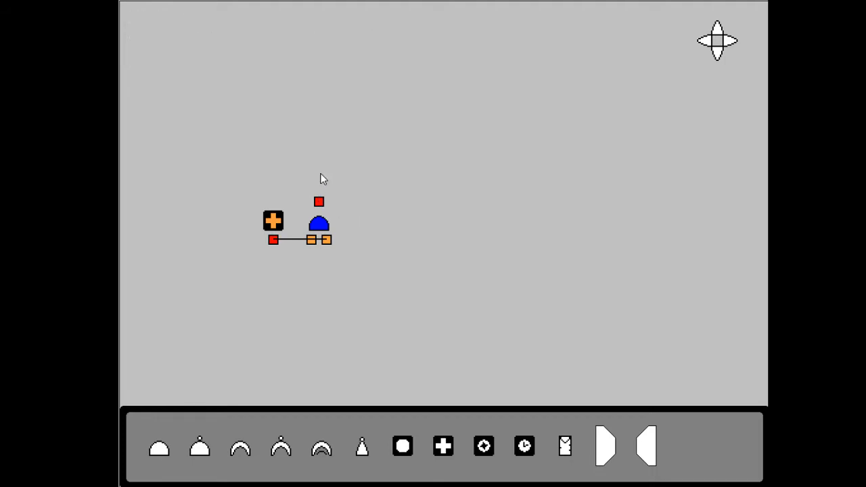
click(325, 225)
right_click(324, 225)
click(276, 224)
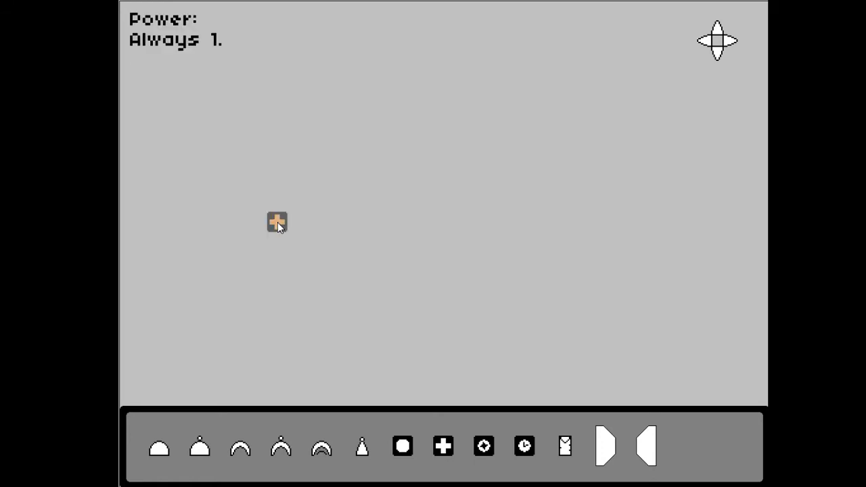
right_click(277, 225)
Place an Xor gate with a Sticky Switch below it, and wire the switch output to both gate inputs
click(321, 448)
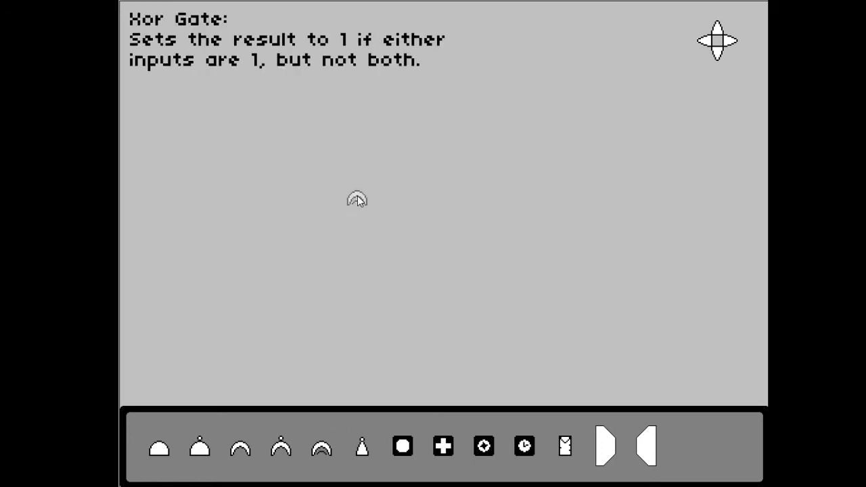
click(357, 196)
click(443, 446)
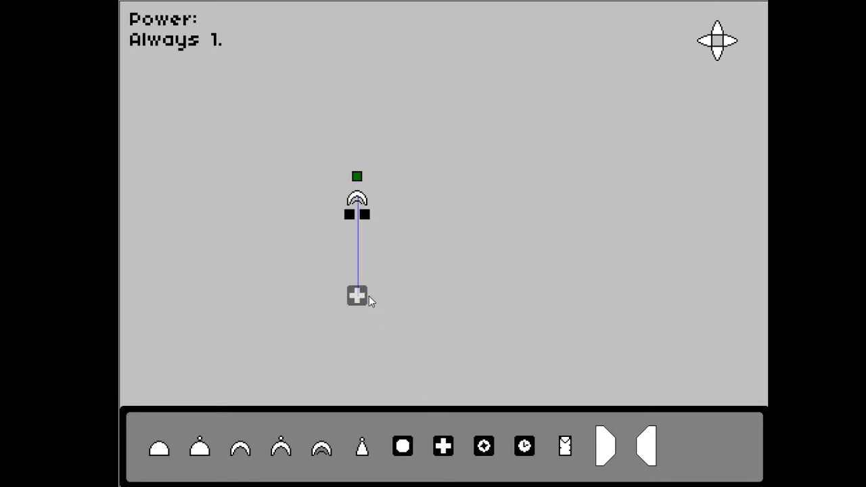
right_click(368, 298)
click(484, 447)
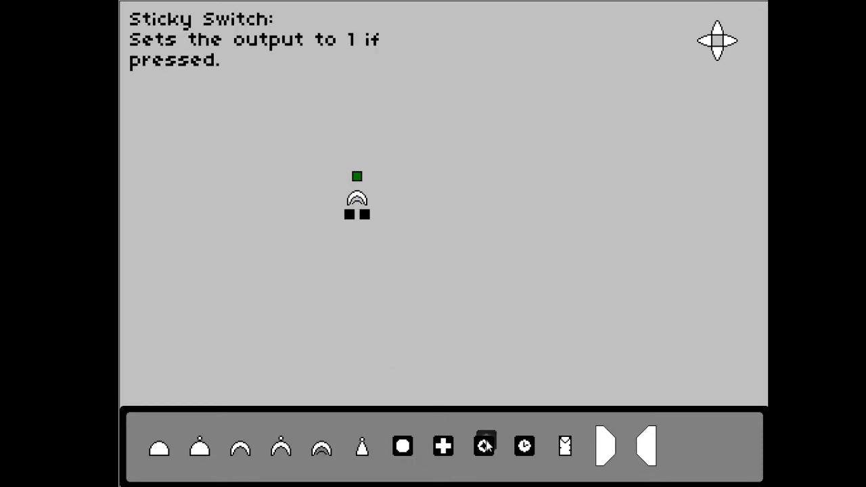
click(381, 272)
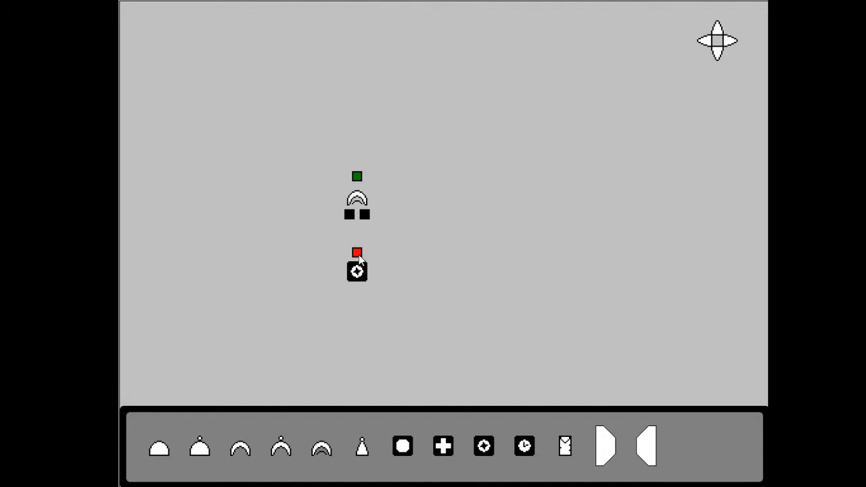
drag(359, 255, 349, 214)
drag(356, 252, 365, 214)
Chain a Not gate to the Xor gate's output and a light to the Not gate's output, stacked above the Xor gate
drag(363, 448, 362, 137)
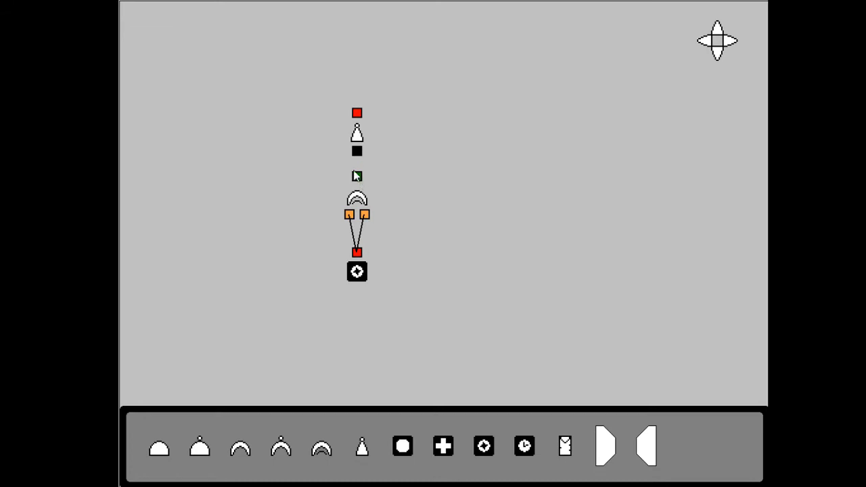
drag(358, 157, 356, 176)
drag(403, 446, 357, 71)
drag(357, 109, 357, 91)
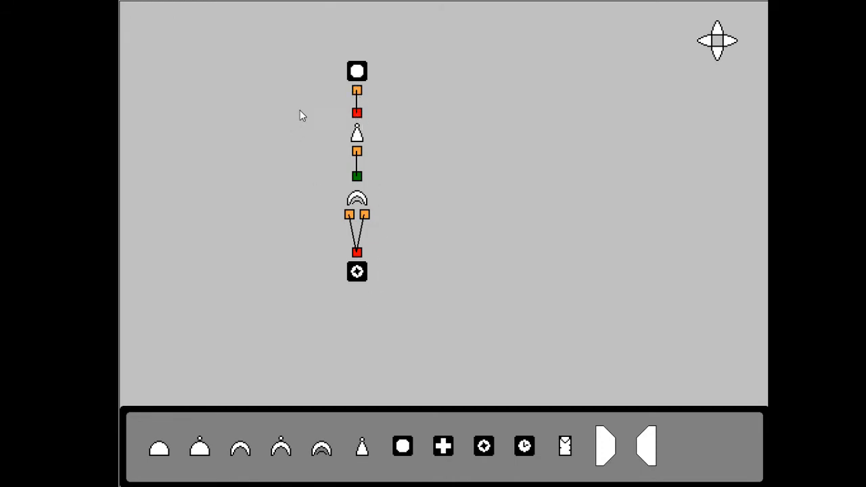
Place a D Flip Flop in the open area away from the Xor circuit
click(727, 46)
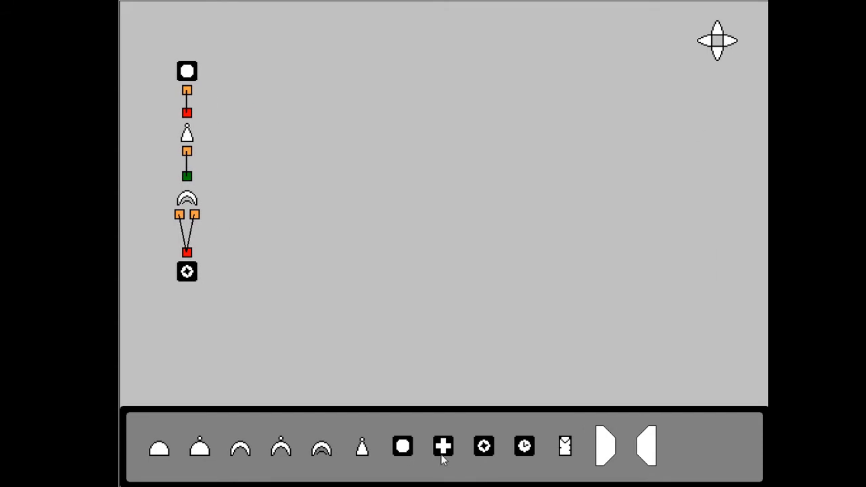
drag(567, 452, 703, 54)
click(717, 31)
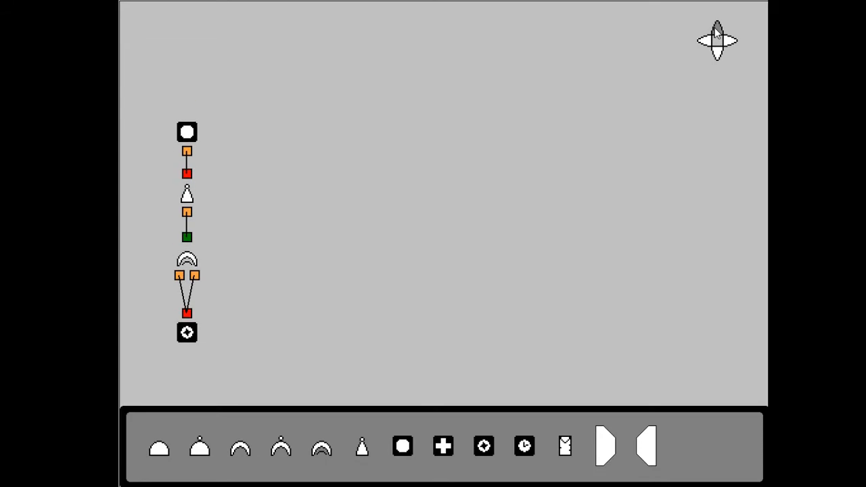
drag(565, 446, 376, 192)
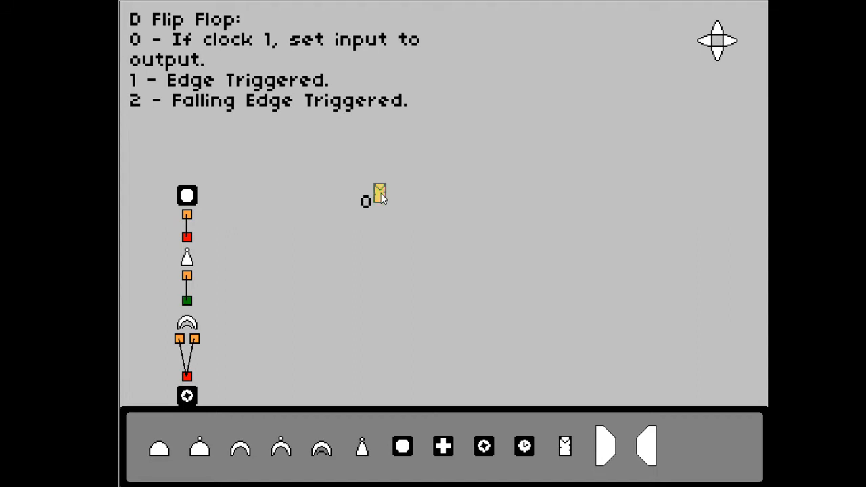
drag(381, 193, 488, 198)
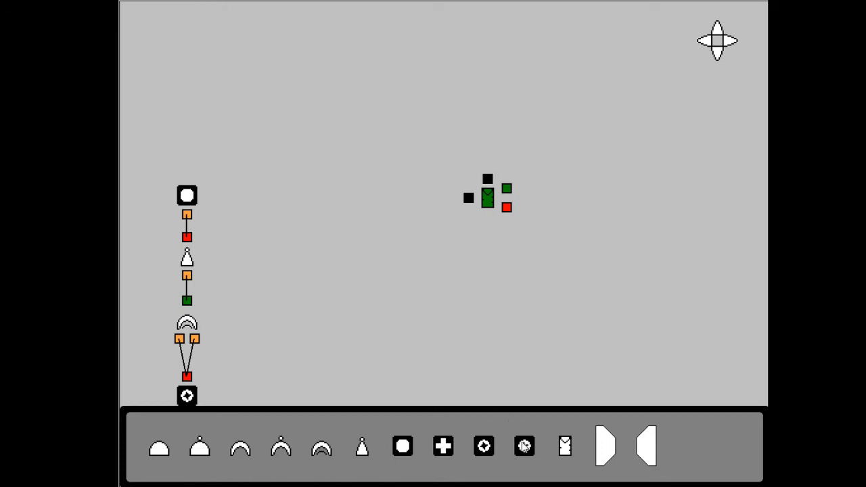
Pick up a Clock and try mode 3 with pulse intervals up to 10 seconds
drag(525, 445, 661, 147)
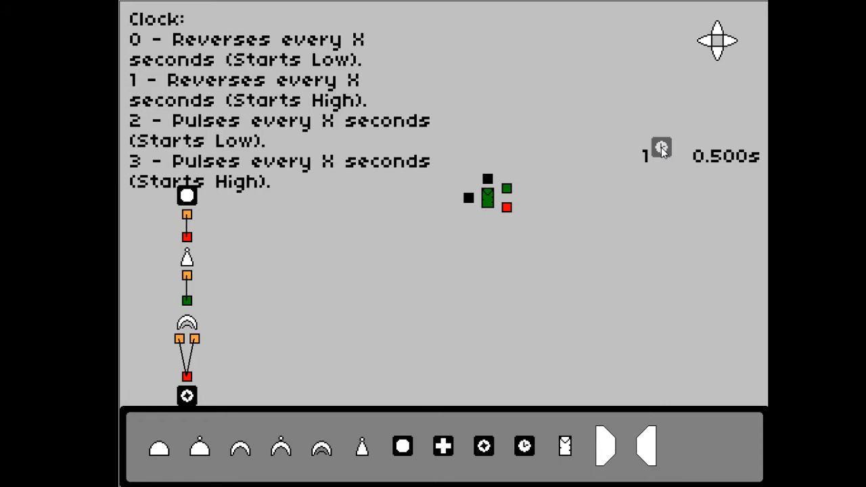
click(661, 149)
drag(661, 148, 633, 107)
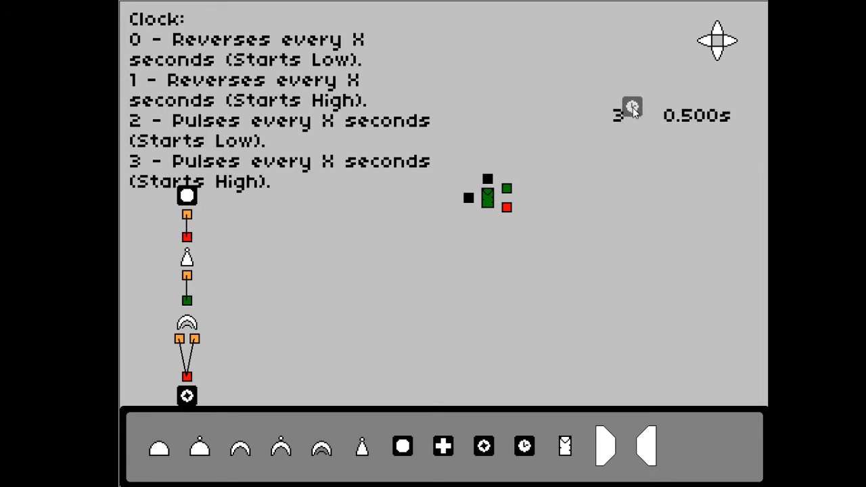
scroll(632, 108, up, 11)
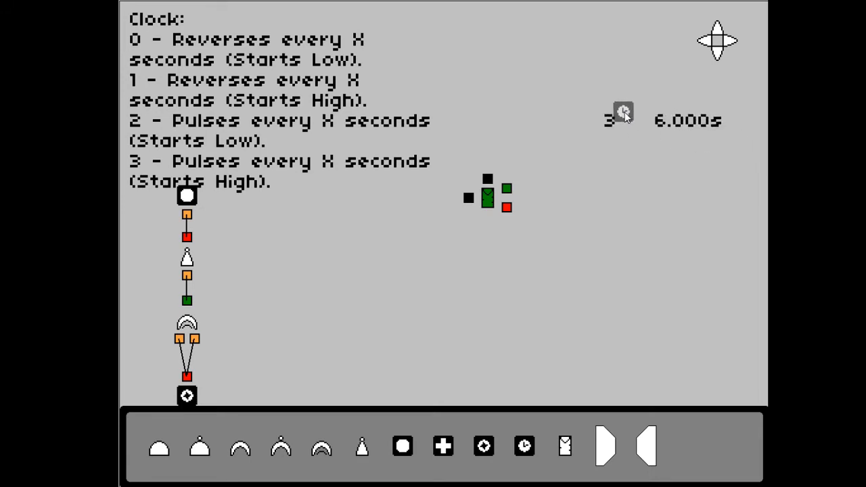
scroll(625, 114, up, 8)
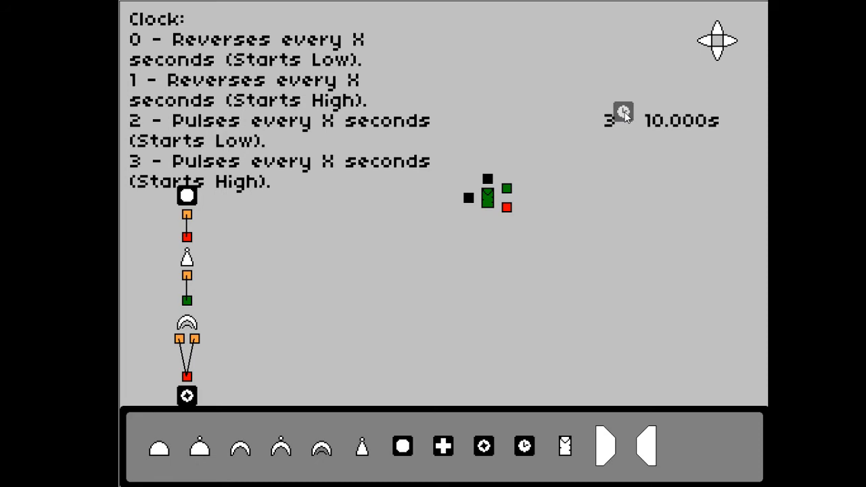
scroll(624, 111, up, 1)
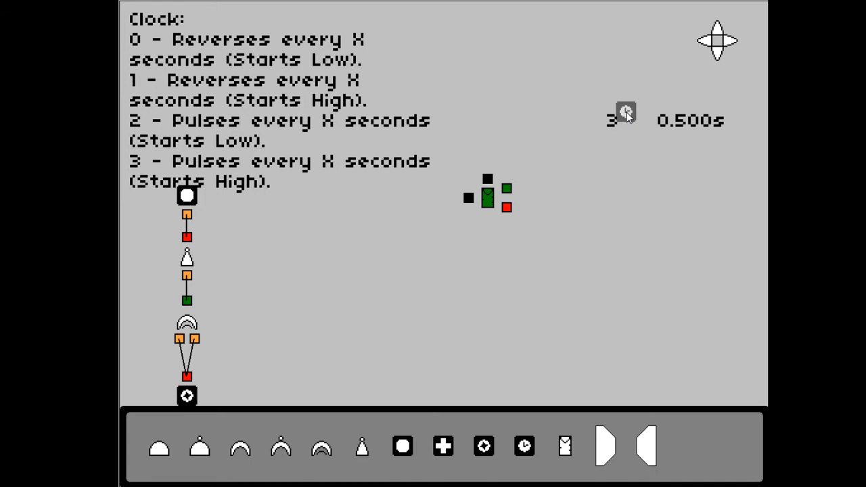
Set the Clock to mode 2 with a 5-second interval and place it directly above the D Flip Flop
drag(626, 111, 532, 107)
click(482, 106)
click(481, 107)
click(482, 106)
click(588, 104)
scroll(533, 107, up, 8)
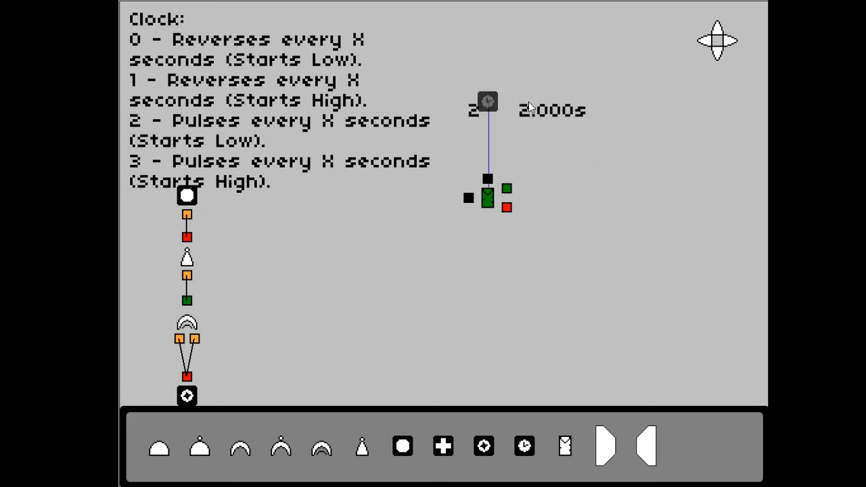
scroll(627, 110, up, 1)
drag(628, 110, 498, 114)
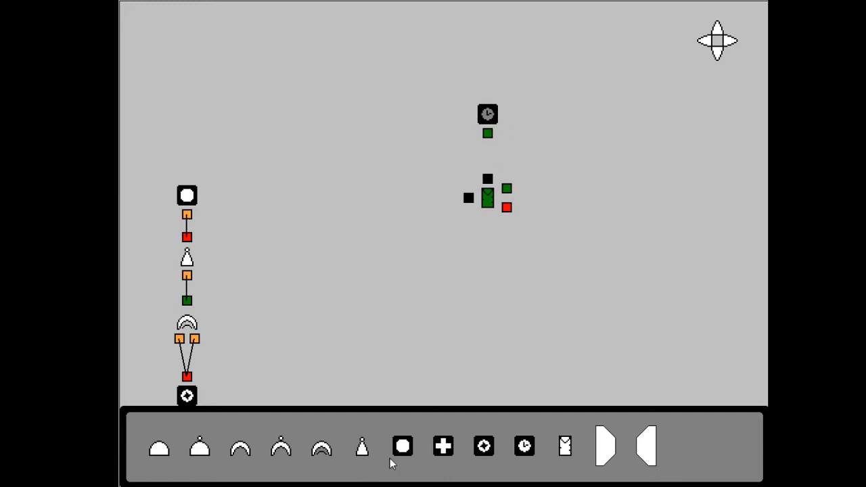
Place a Sticky Switch beside the D Flip Flop, wiring the switch to its data input and the Clock to its clock input
drag(484, 445, 468, 198)
click(421, 197)
drag(489, 135, 488, 180)
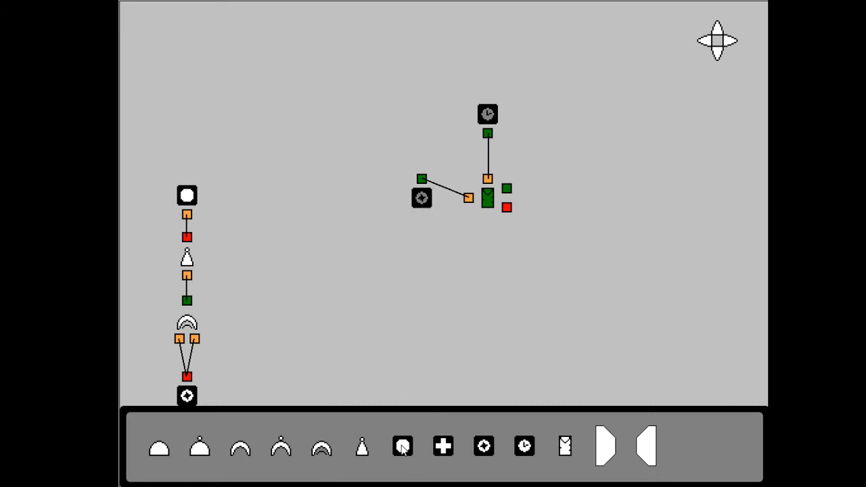
Place a light and a Not gate beside the D Flip Flop, and wire its upper output through the Not gate to the light
drag(403, 446, 601, 199)
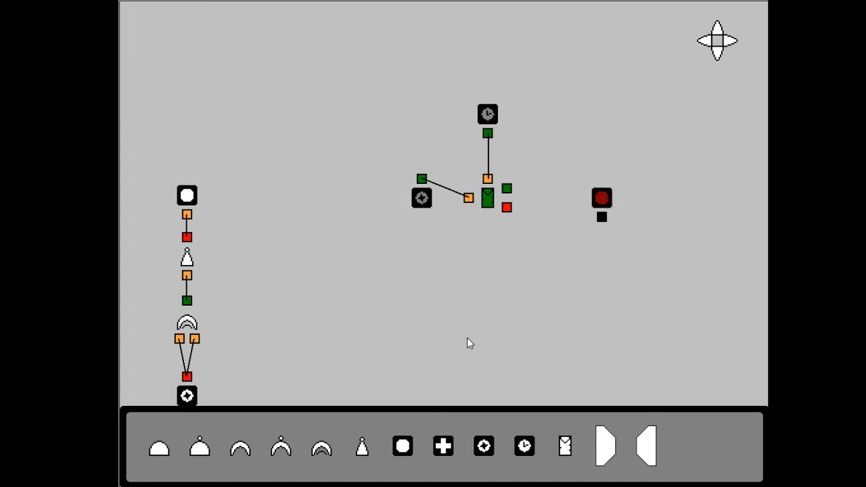
drag(366, 444, 560, 208)
drag(530, 202, 559, 217)
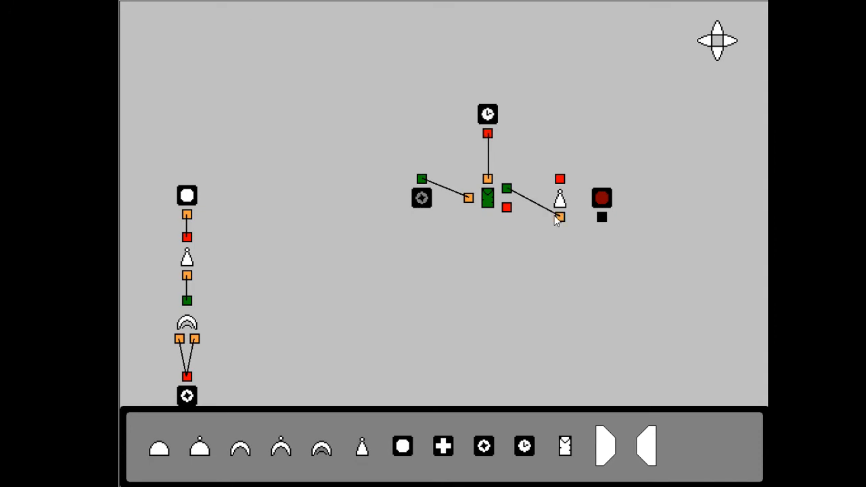
drag(559, 179, 601, 218)
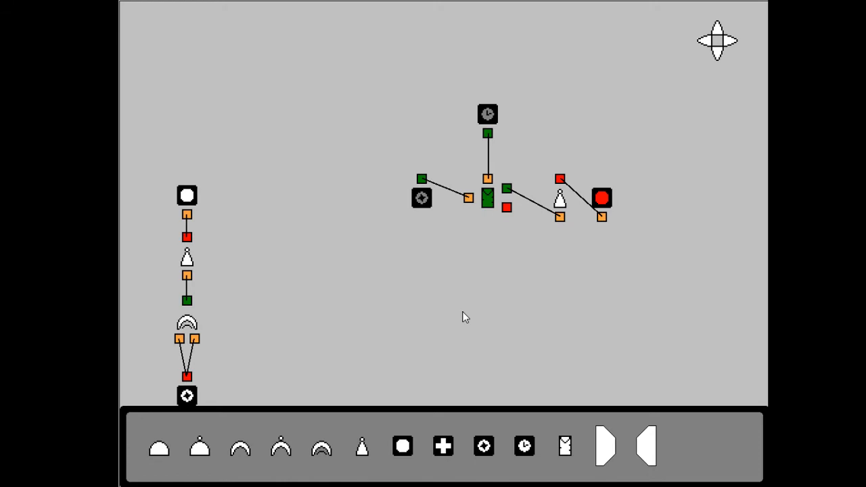
Set the D Flip Flop to mode 1, Edge Triggered, and put it back in its place
click(491, 205)
key(1)
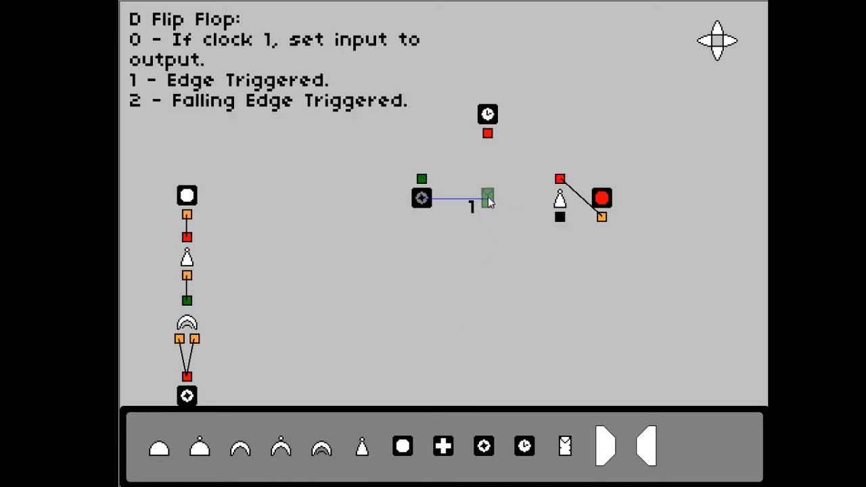
click(489, 198)
Replace the Clock above the D Flip Flop with a Sticky Switch
click(488, 115)
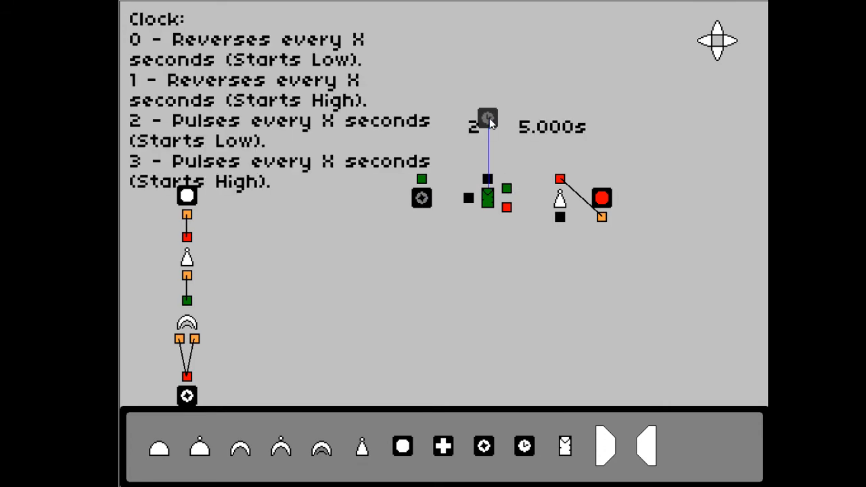
key(Delete)
click(486, 444)
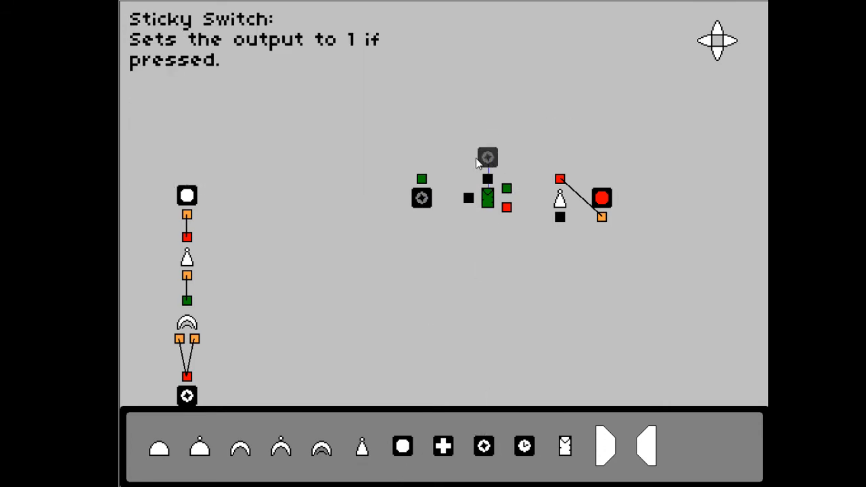
click(486, 130)
Rewire both switches and the Not gate to the D Flip Flop, and test a rising edge with the data switch on
drag(421, 178, 469, 198)
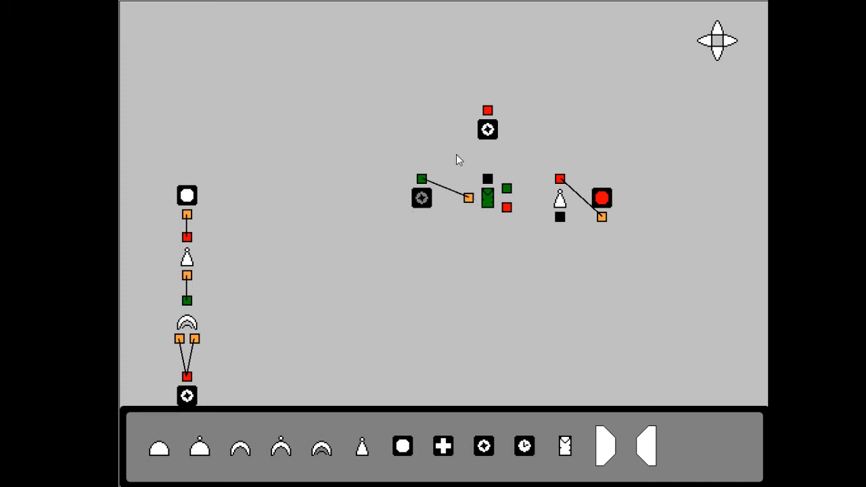
click(422, 197)
click(496, 130)
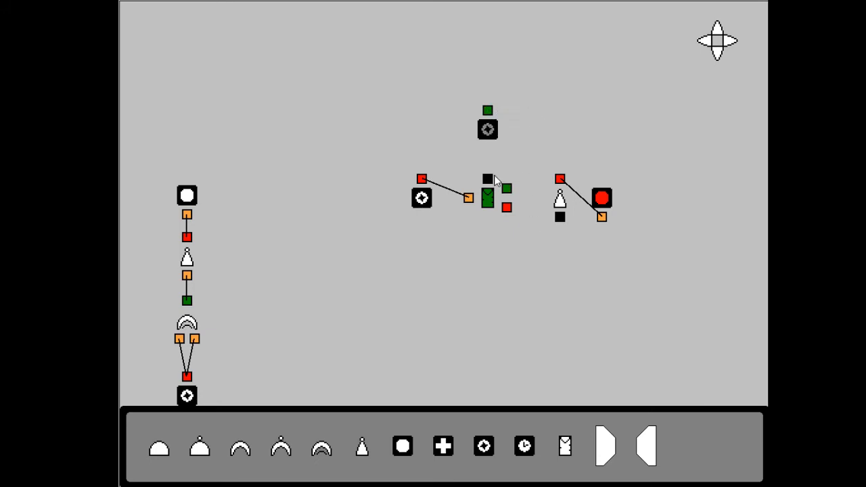
drag(507, 189, 560, 216)
drag(490, 181, 491, 182)
click(489, 131)
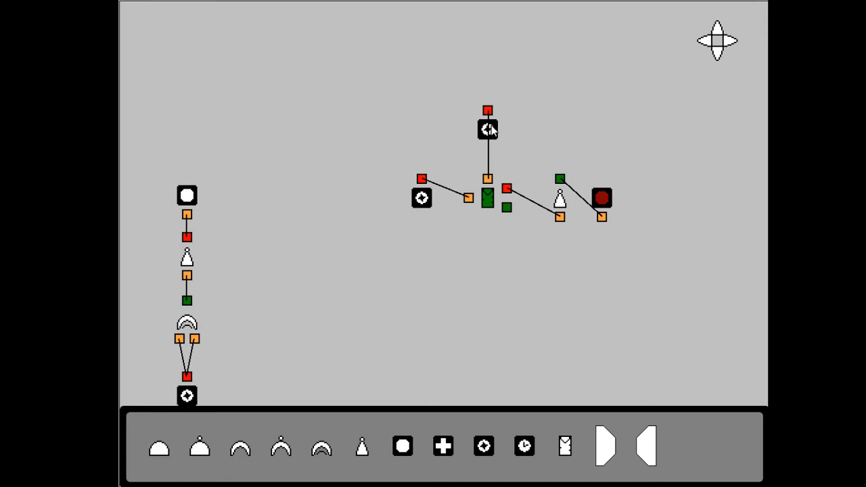
Delete the clock-input switch and set the D Flip Flop to mode 2, Falling Edge Triggered
right_click(492, 124)
key(Delete)
right_click(493, 200)
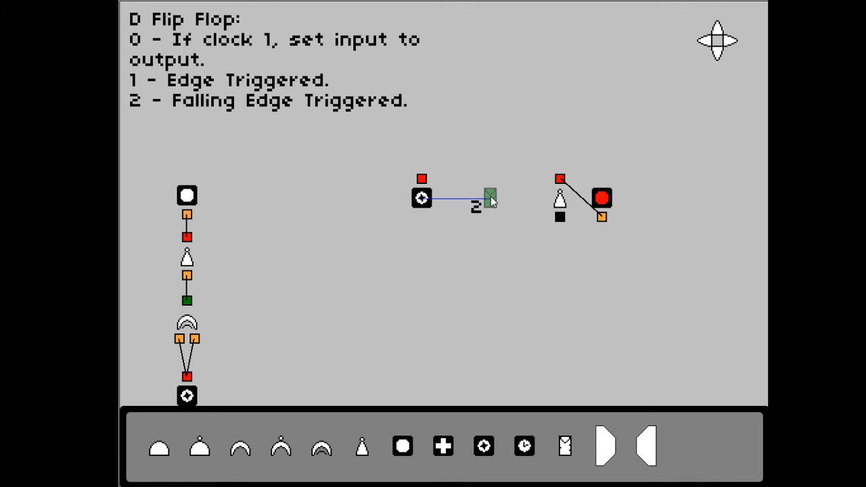
click(492, 198)
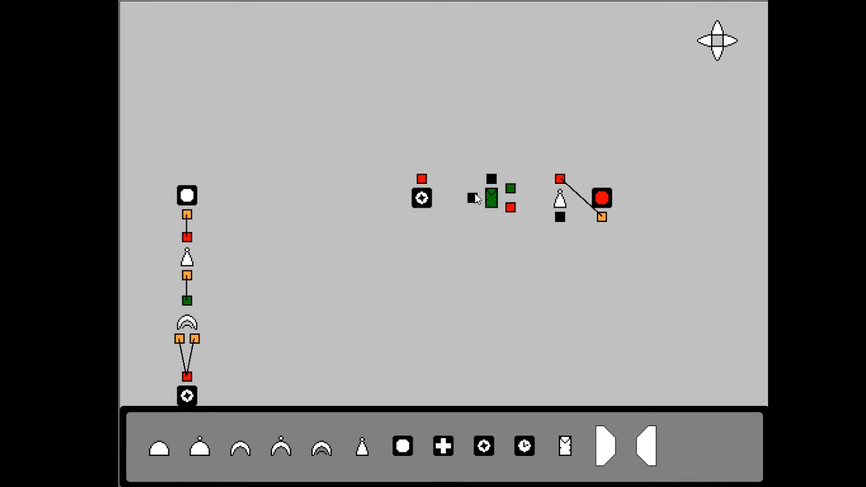
Add a Sticky Switch above the D Flip Flop, reconnect both inputs and the Not gate, and turn the clock switch off to test the falling edge
click(485, 446)
click(492, 129)
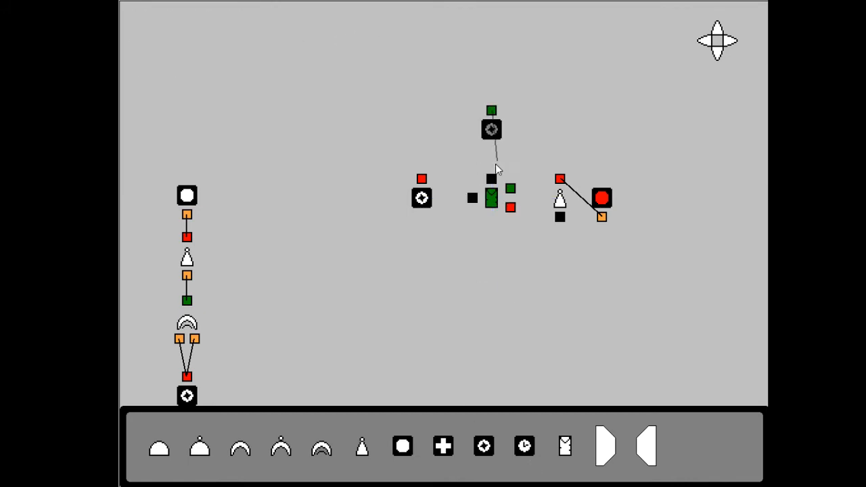
drag(496, 164, 491, 179)
drag(423, 180, 472, 197)
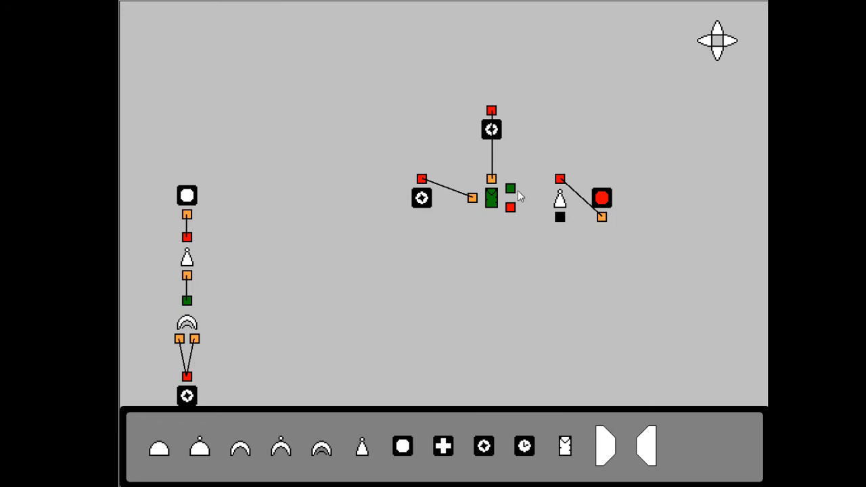
drag(510, 190, 560, 218)
click(494, 132)
Place a four-input multiplexer in open space below the flip-flop circuit, and wire two Sticky Switches, turned off, to its select inputs
drag(616, 457, 707, 86)
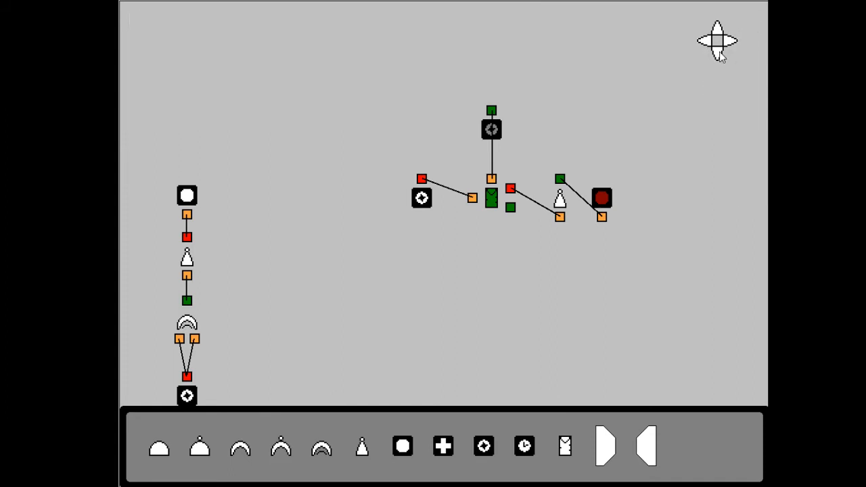
drag(719, 56, 716, 39)
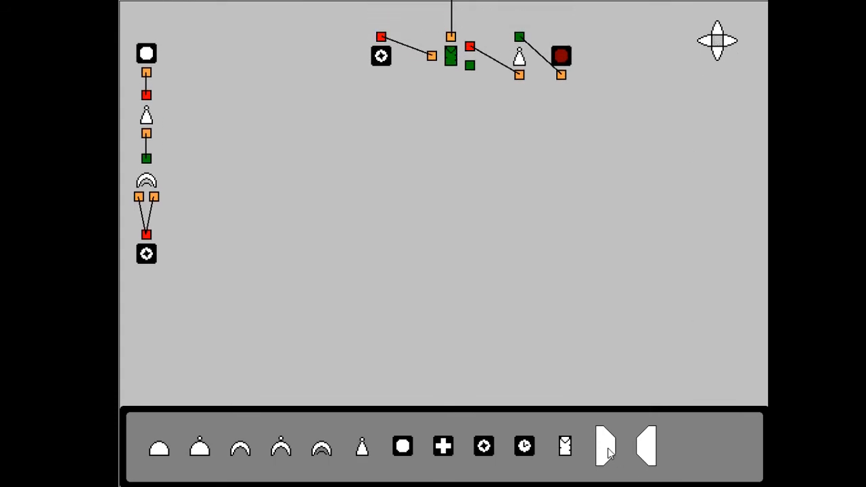
drag(603, 448, 534, 266)
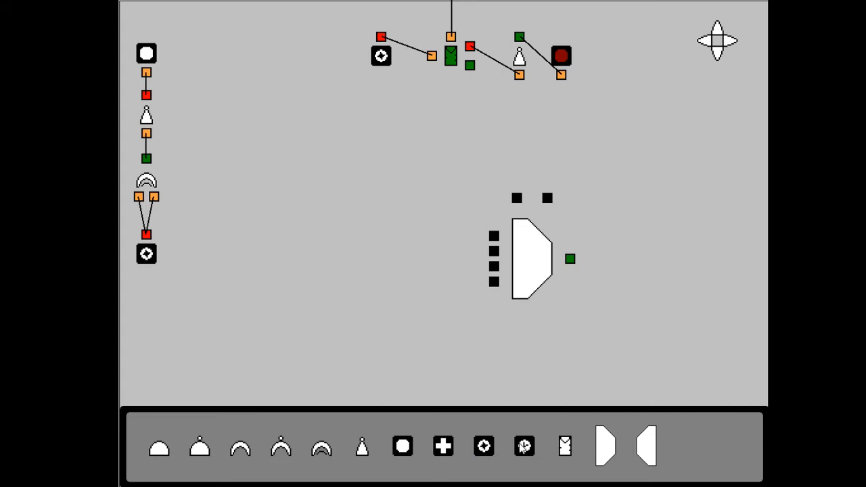
drag(477, 445, 515, 154)
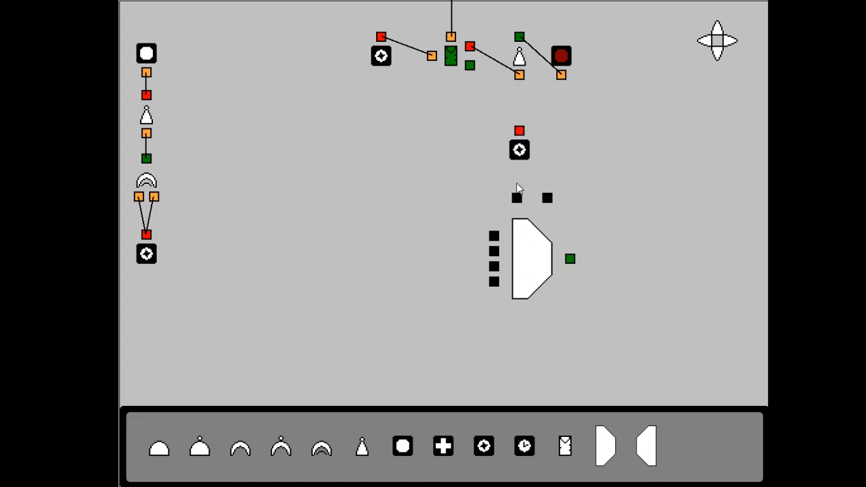
drag(492, 454, 517, 203)
click(548, 158)
click(522, 150)
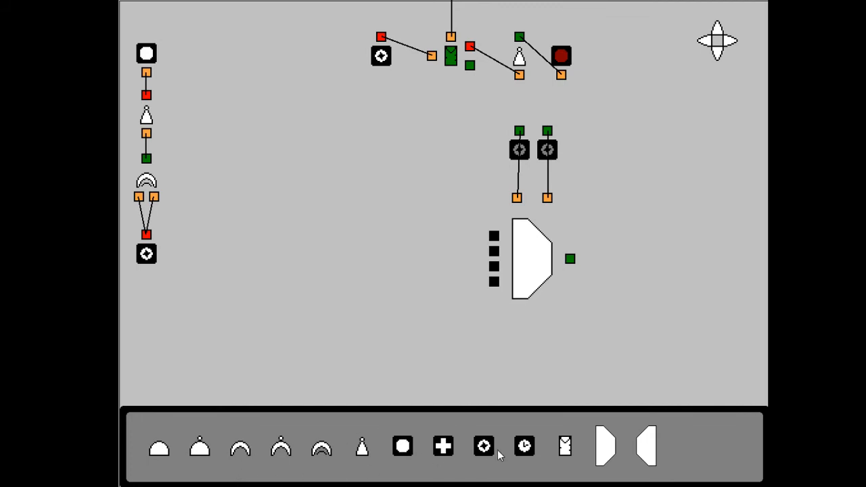
Place two Sticky Switches side by side to the left of the multiplexer and turn both off
drag(494, 457, 332, 240)
drag(484, 448, 363, 247)
click(364, 247)
click(356, 246)
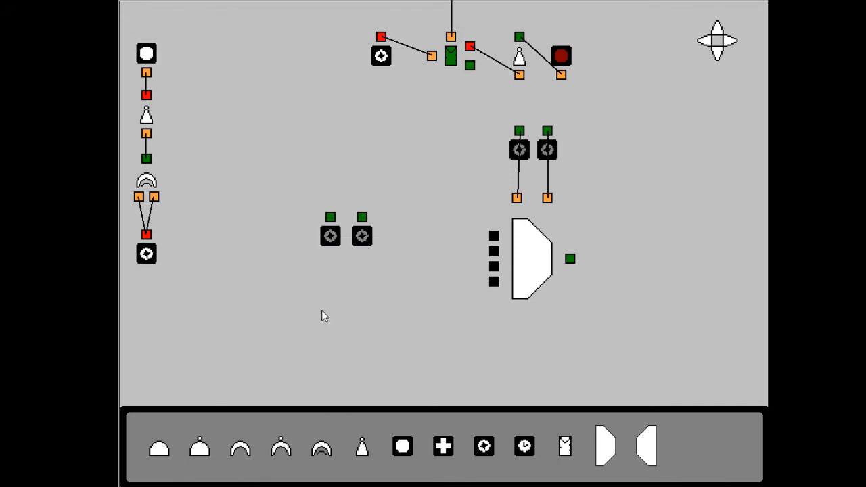
Add an Or gate above the two switches and an And gate below, and wire the switches through the Or gate to the multiplexer's first data input
drag(240, 451, 342, 184)
drag(332, 246, 300, 240)
drag(158, 449, 340, 310)
drag(330, 246, 337, 203)
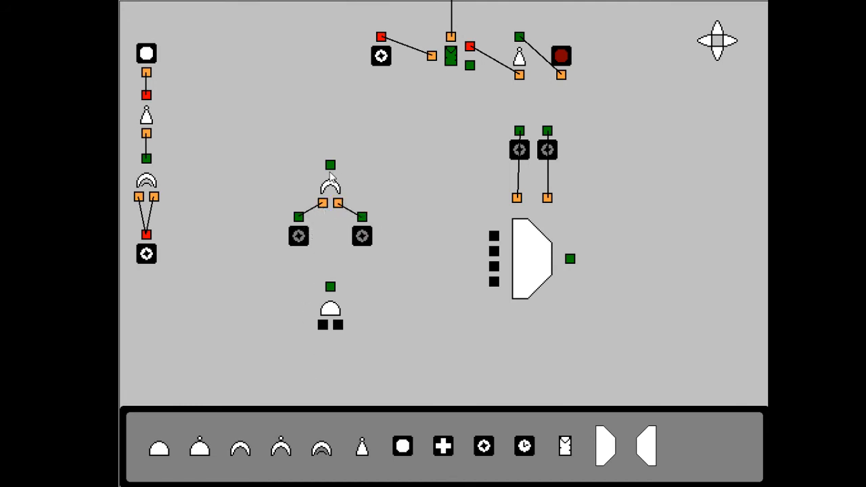
drag(448, 219, 494, 236)
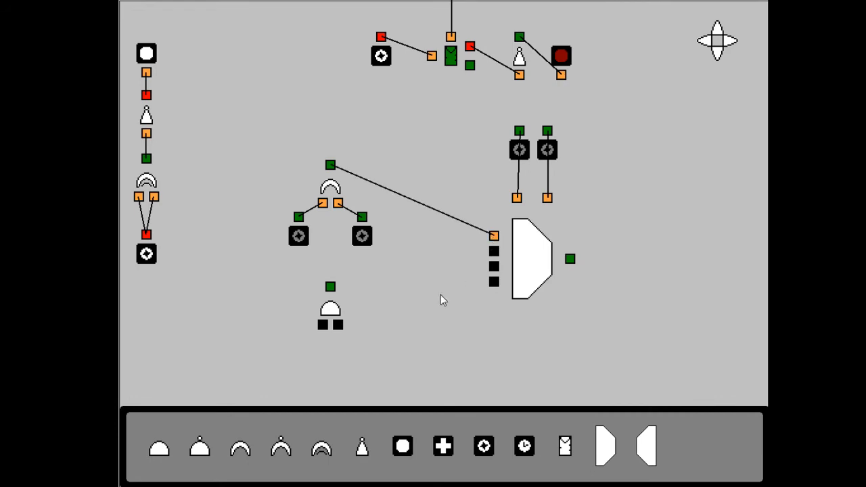
Wire the same two switches to the And gate and its output to the multiplexer's second data input
drag(364, 218, 340, 325)
drag(299, 227, 322, 325)
drag(330, 287, 494, 251)
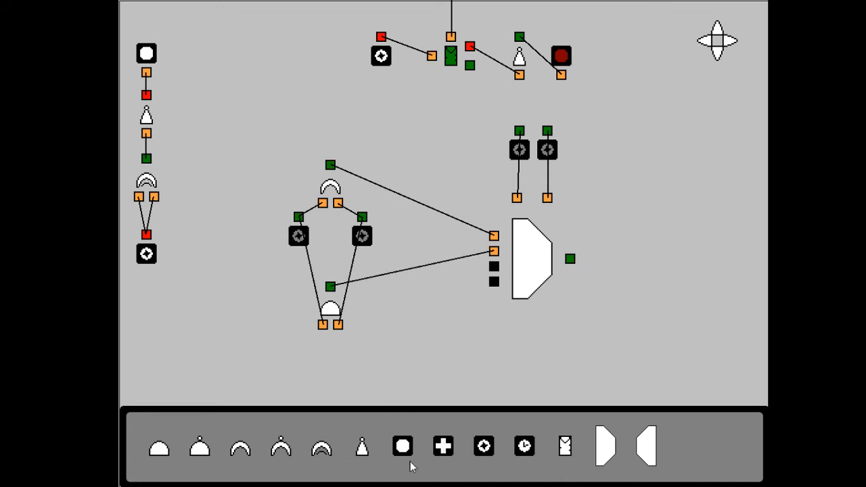
Place a Nand gate beside the And gate, and wire two Sticky Switches, turned off, below it to its inputs
drag(201, 449, 409, 316)
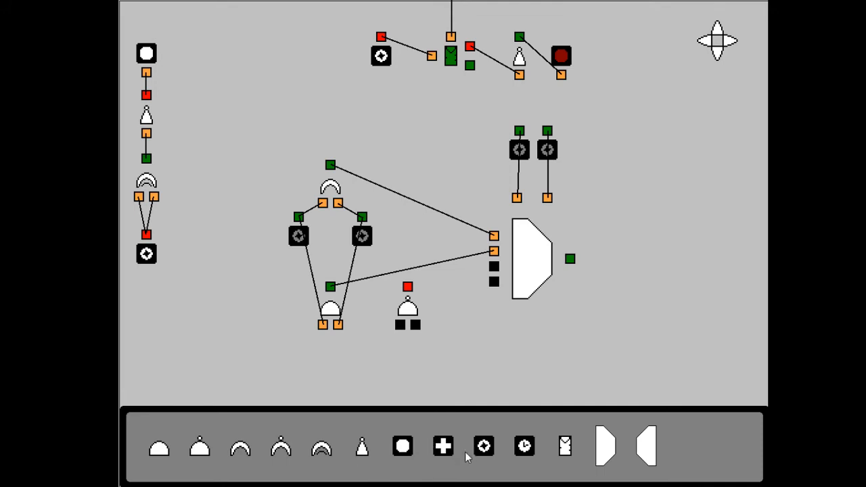
drag(485, 449, 391, 377)
drag(483, 448, 416, 325)
drag(408, 356, 400, 325)
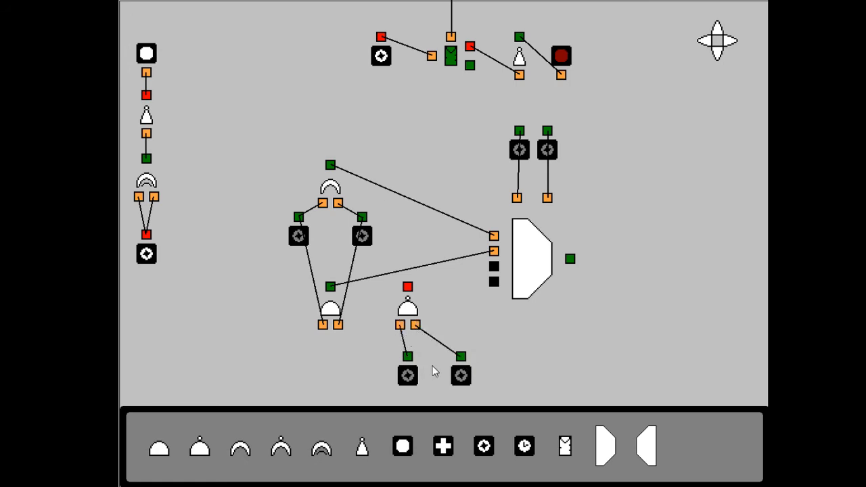
Add a Not gate below the And gate fed by the Nand gate's left switch, and wire the Nand output to the multiplexer's third data input
click(718, 55)
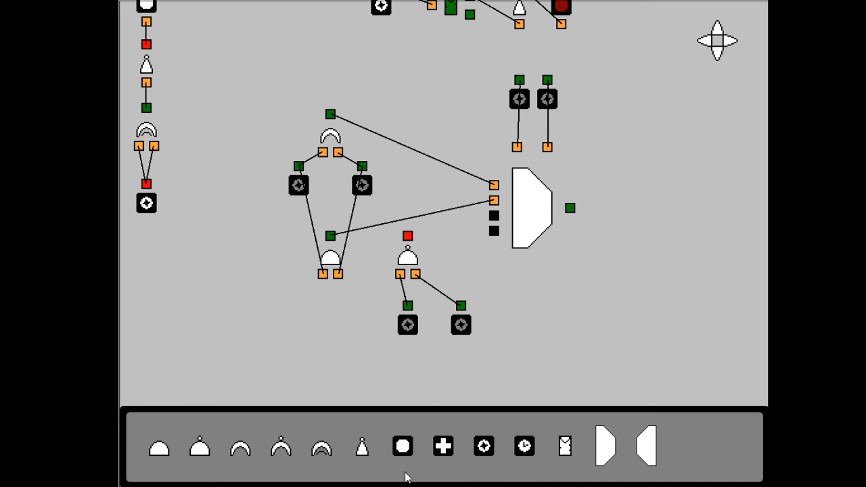
drag(363, 450, 330, 330)
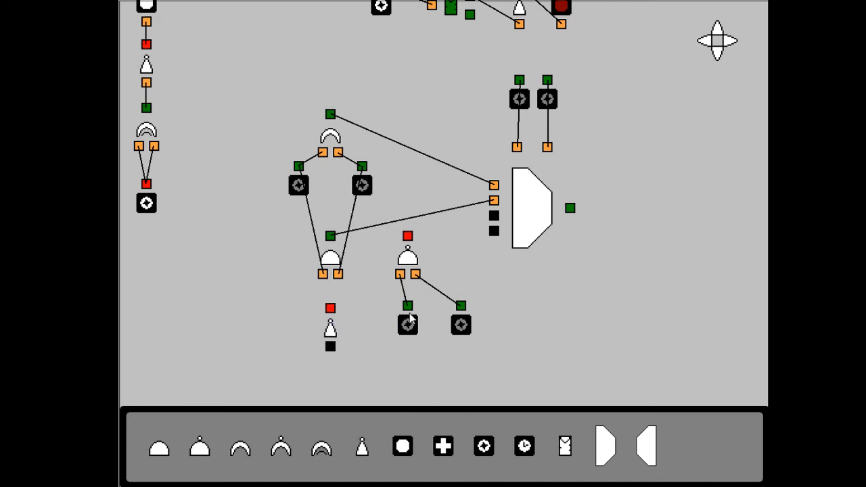
drag(408, 306, 332, 350)
drag(408, 236, 494, 216)
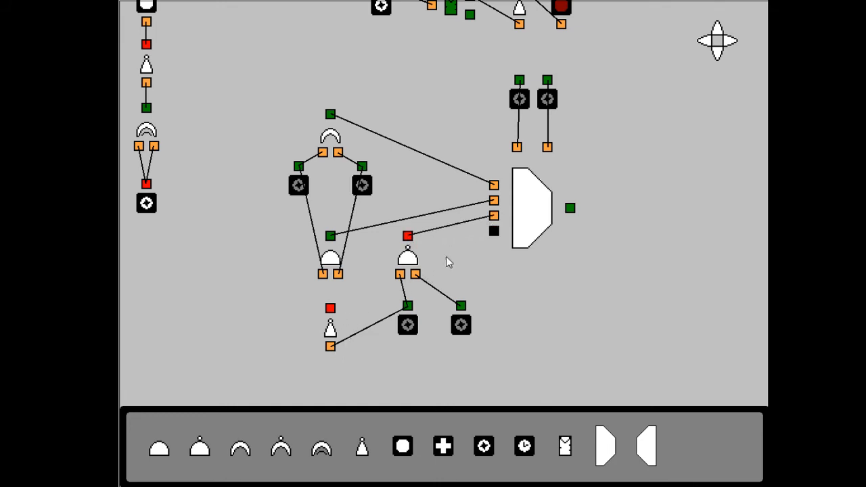
Wire the Not gate's output to the multiplexer's fourth data input and place a Light beside the multiplexer's output
drag(331, 309, 498, 239)
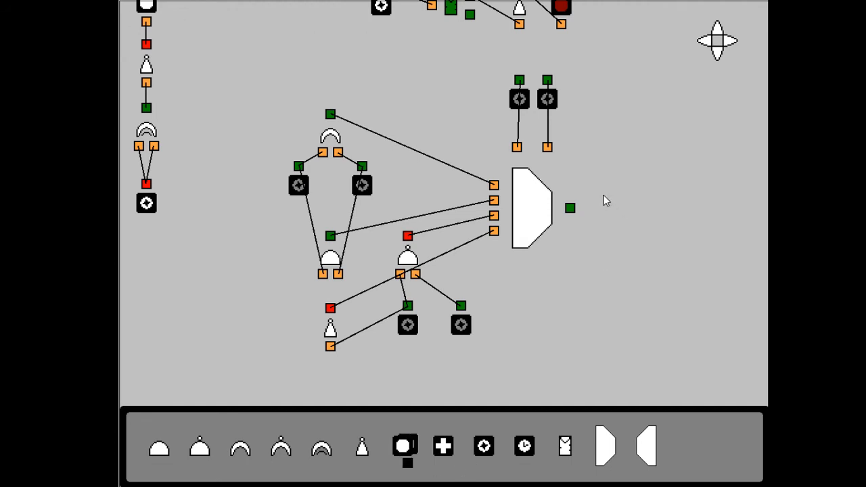
drag(412, 451, 594, 207)
Delete the stray Light lying below the Nand gate's switches
click(718, 56)
click(718, 57)
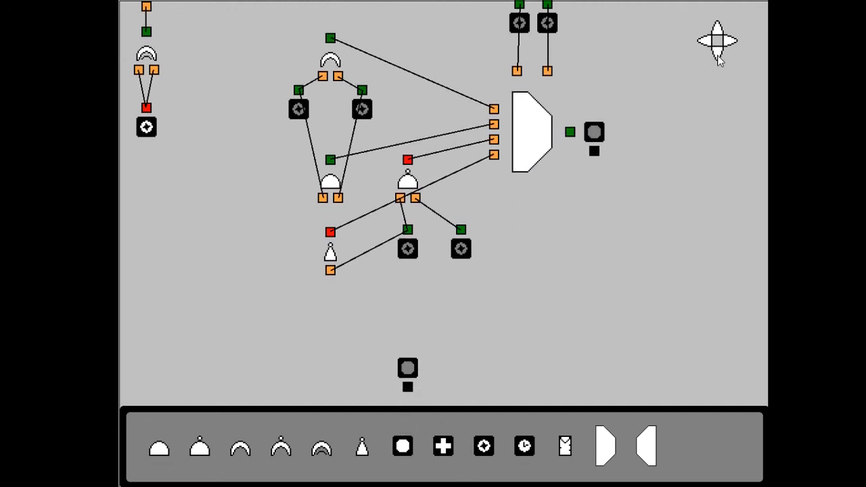
click(408, 370)
key(Delete)
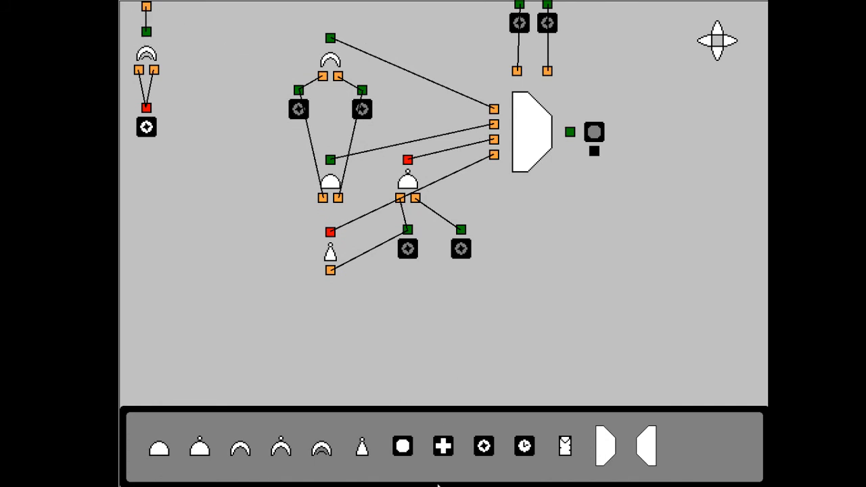
Move the Light farther away from the multiplexer's output and wire that output to it
click(721, 31)
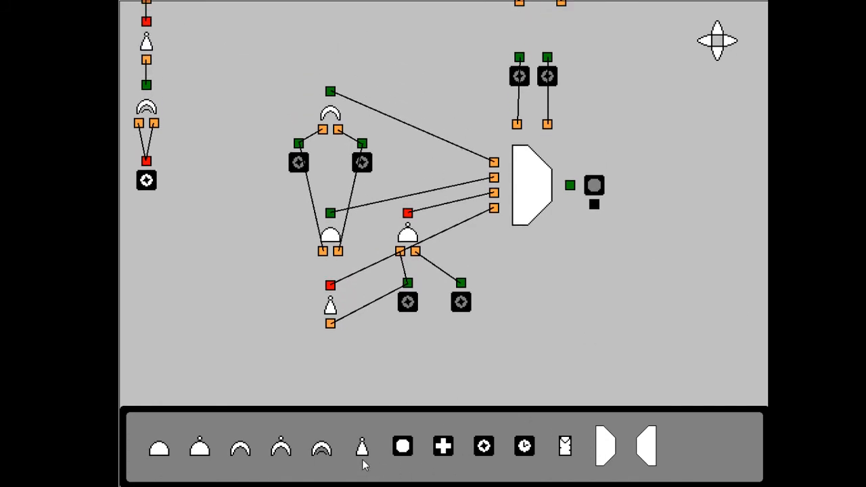
drag(238, 448, 254, 276)
click(721, 54)
click(718, 24)
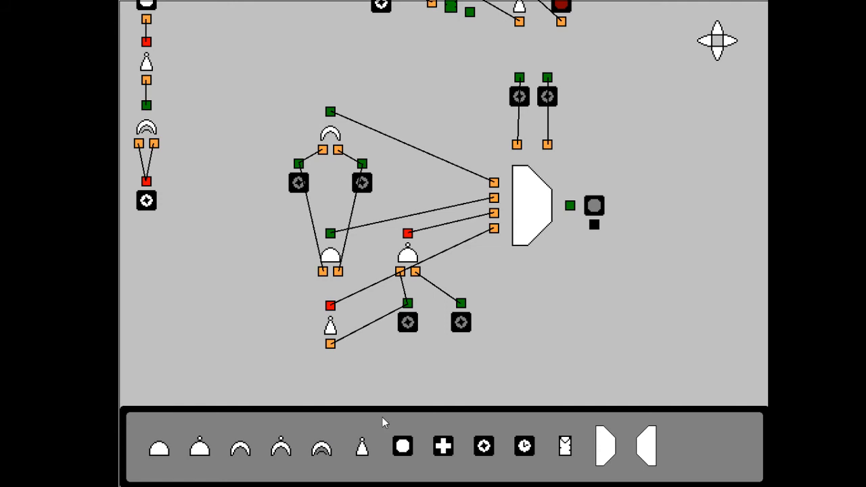
drag(632, 190, 642, 202)
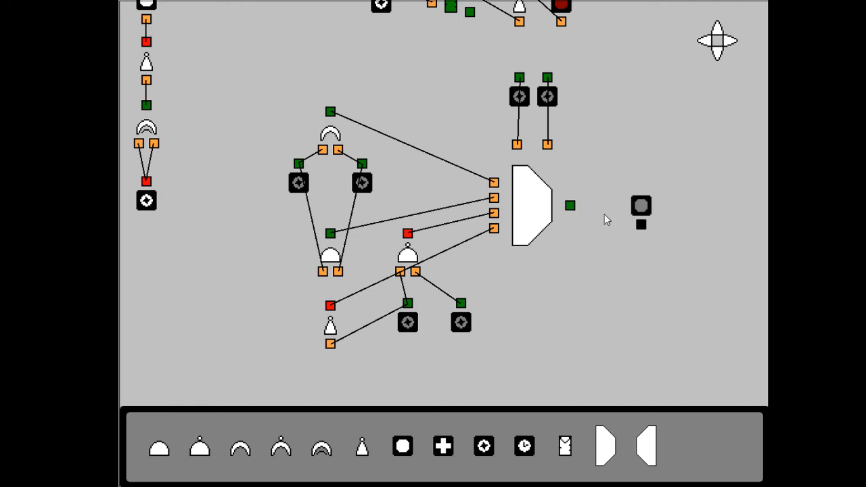
drag(572, 207, 646, 223)
Test the multiplexer's first data input by toggling the Or gate's two switches on and back off with both select switches off
click(372, 182)
click(369, 187)
click(300, 184)
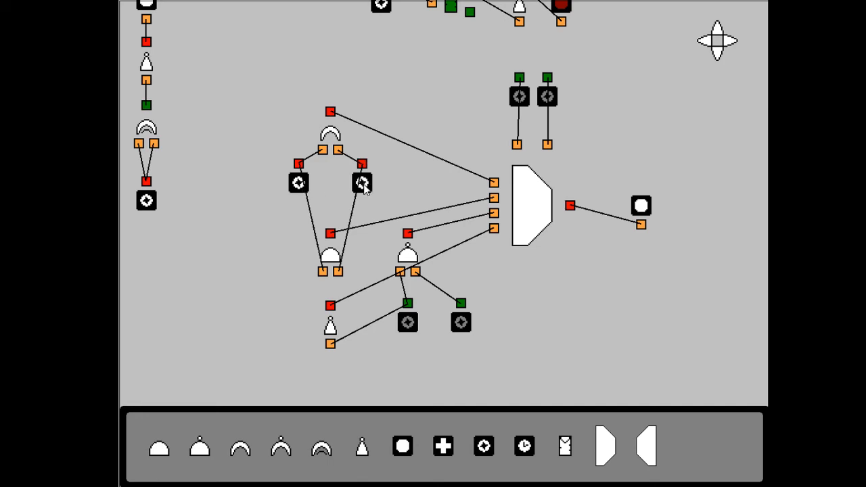
click(302, 188)
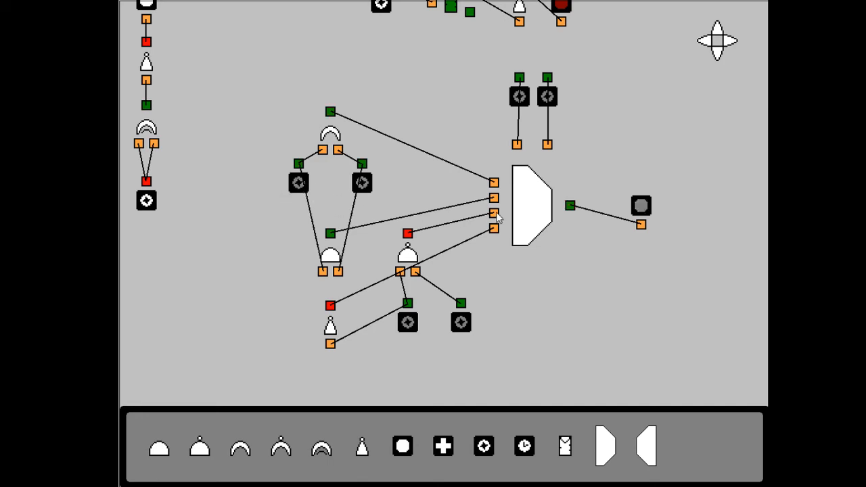
Turn on the right select switch and toggle the And gate's two switches individually to test the multiplexer's second data input
click(555, 105)
click(369, 186)
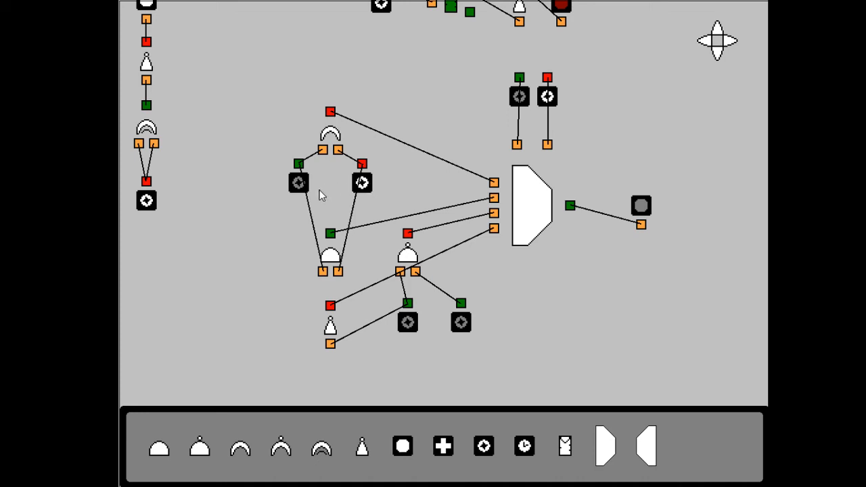
click(369, 186)
click(299, 184)
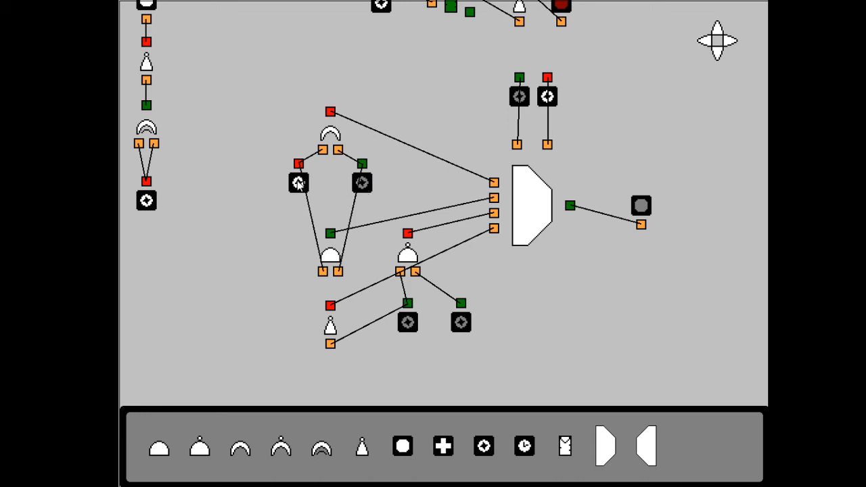
click(363, 184)
click(363, 184)
Select the third data input with only the left select switch on, and turn on both Nand gate switches to test it
click(544, 99)
click(519, 98)
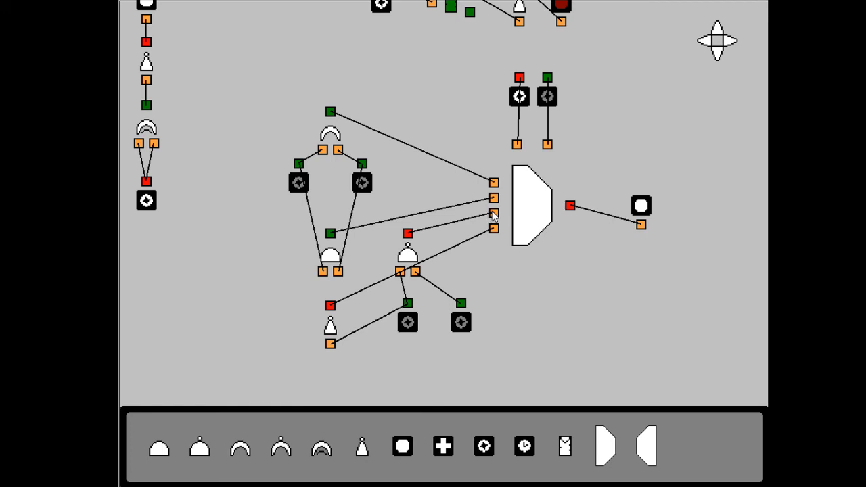
click(460, 322)
click(461, 322)
click(461, 322)
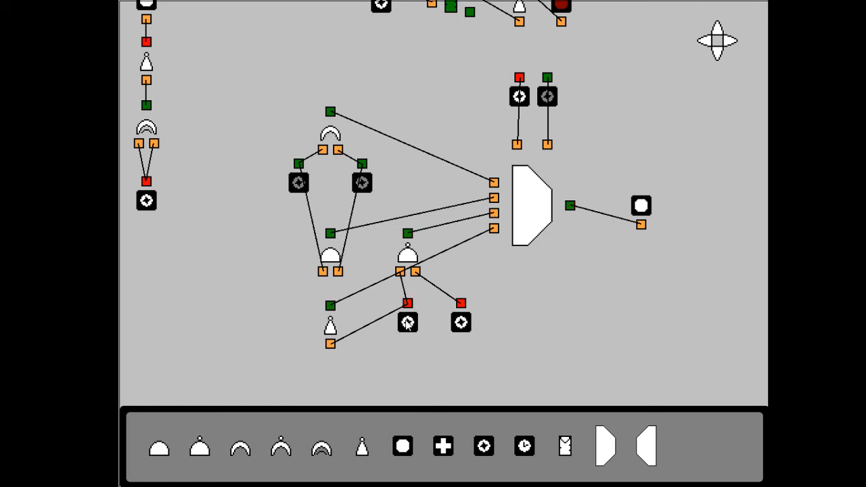
Turn on the right select switch too, and toggle the Nand gate's left switch off and on to test the fourth data input
click(548, 97)
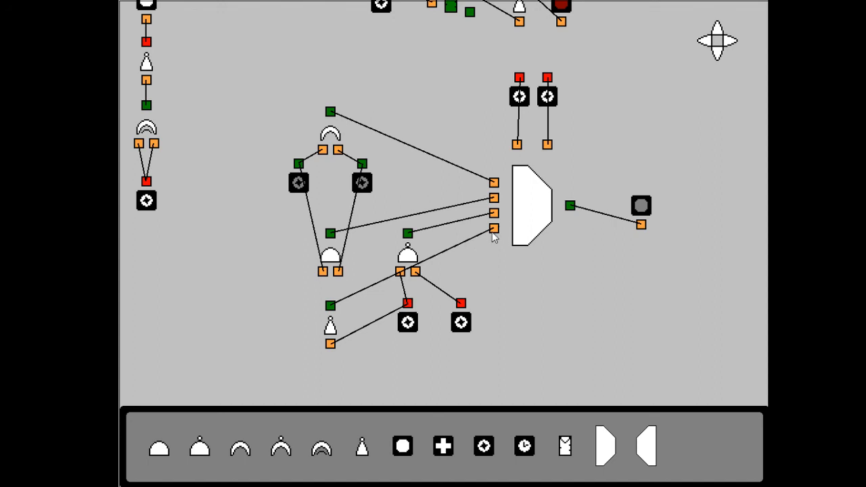
click(414, 330)
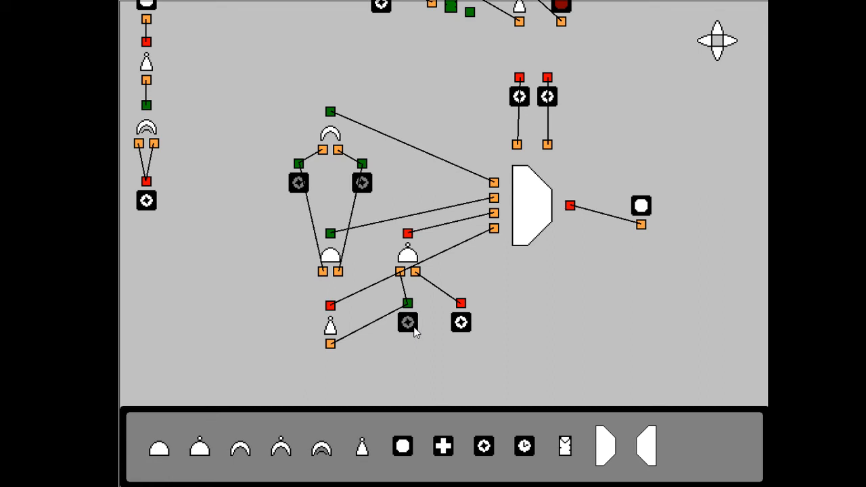
click(410, 326)
Place a demultiplexer in the empty area well beyond the multiplexer's output Light
click(729, 46)
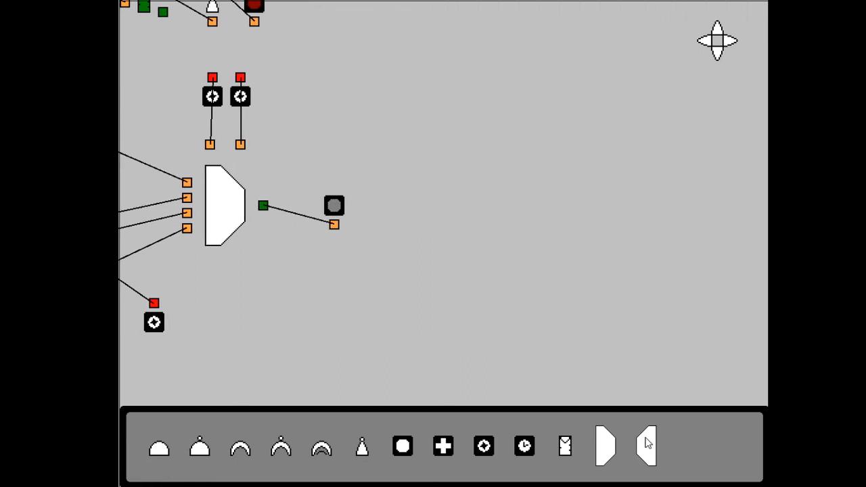
drag(648, 443, 562, 152)
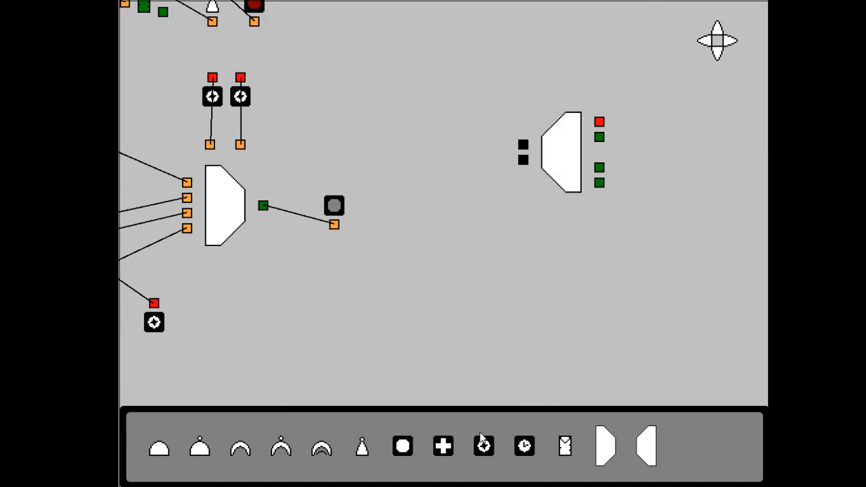
click(729, 40)
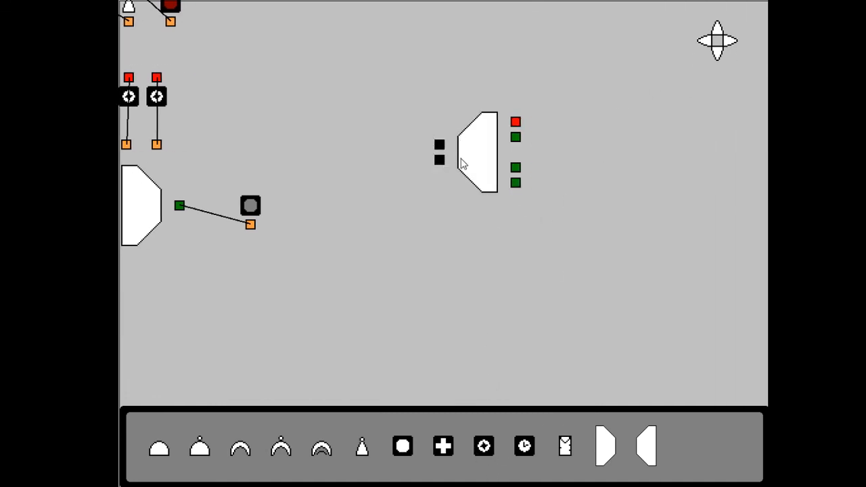
drag(519, 124, 581, 122)
drag(403, 445, 602, 116)
drag(408, 452, 656, 170)
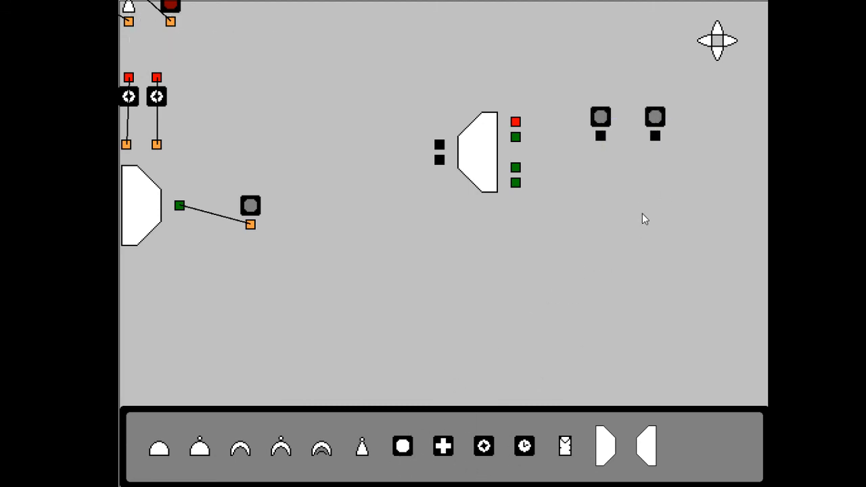
drag(599, 120, 657, 120)
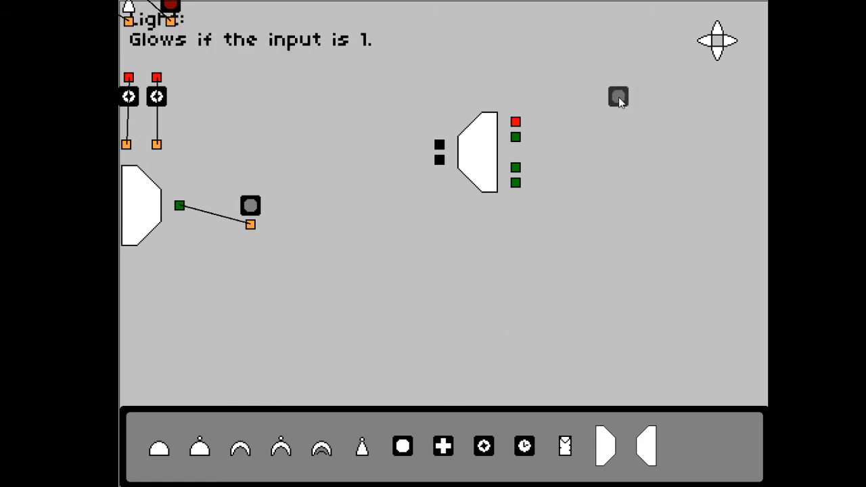
drag(618, 97, 410, 472)
Place four Lights beside the demultiplexer's outputs, coloured white, red, blue and purple
drag(402, 435, 564, 76)
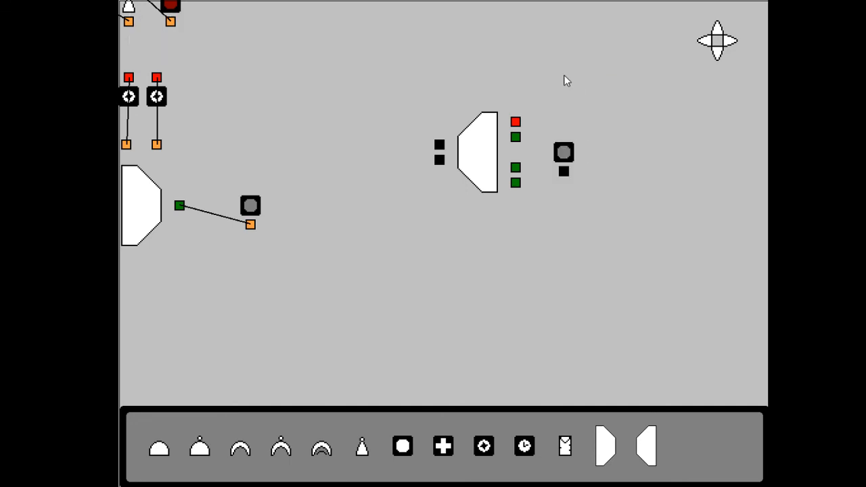
drag(561, 153, 544, 104)
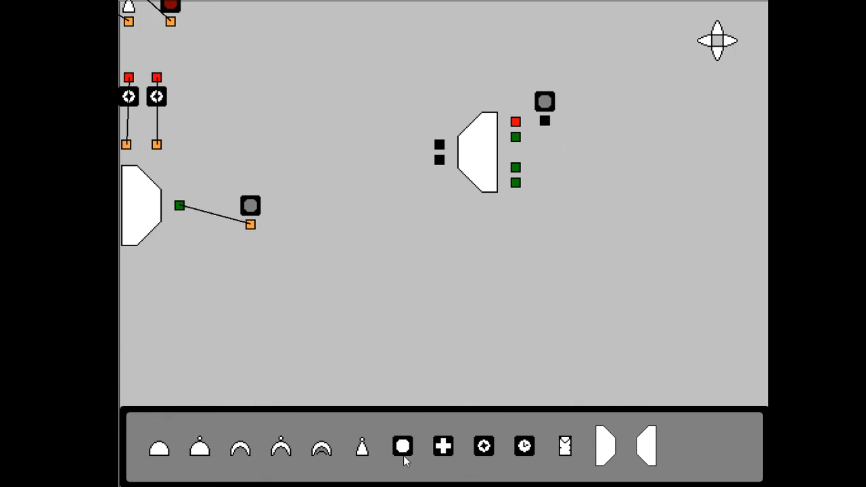
drag(402, 459, 547, 145)
key(space)
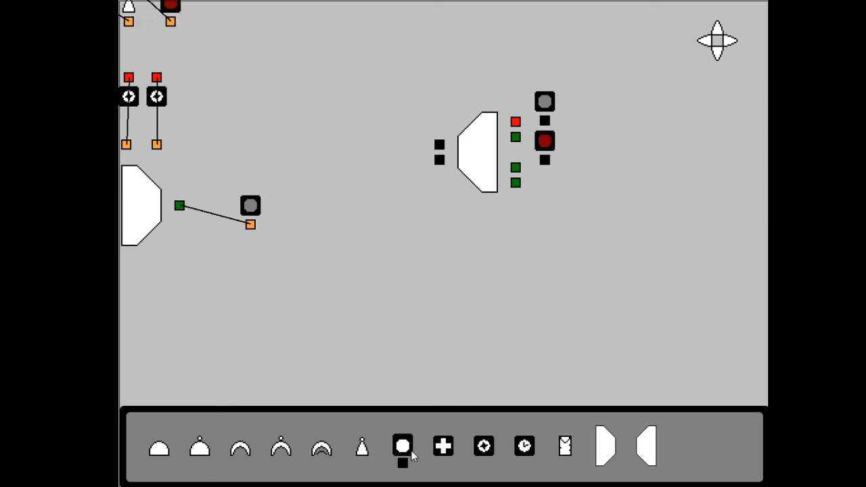
click(721, 59)
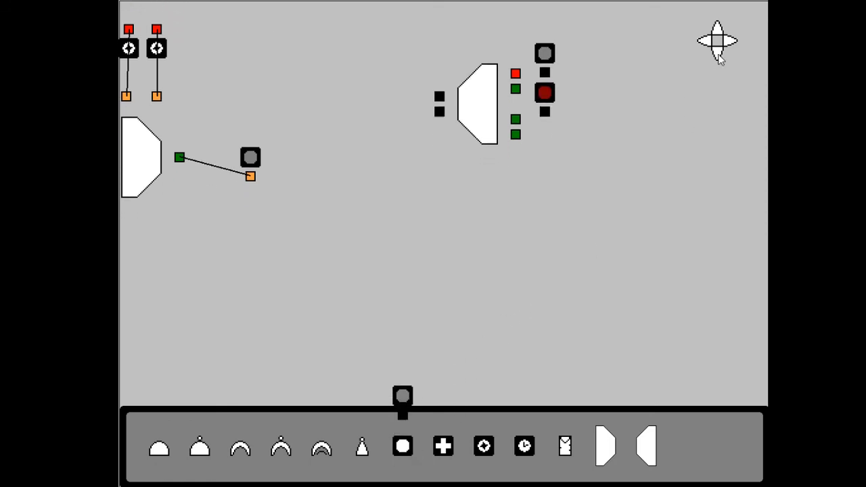
drag(395, 399, 599, 113)
drag(406, 446, 597, 150)
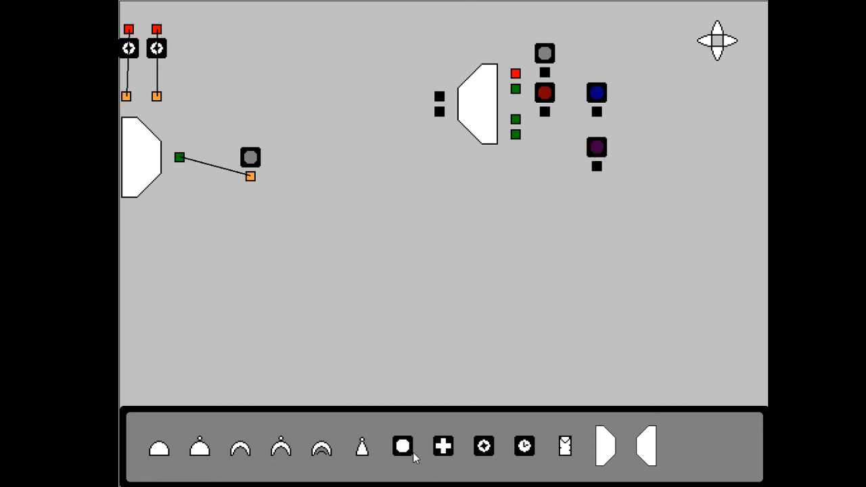
Place a red Sticky Switch and, below it, a blue one on the input side of the demultiplexer
drag(484, 446, 383, 88)
drag(484, 448, 394, 157)
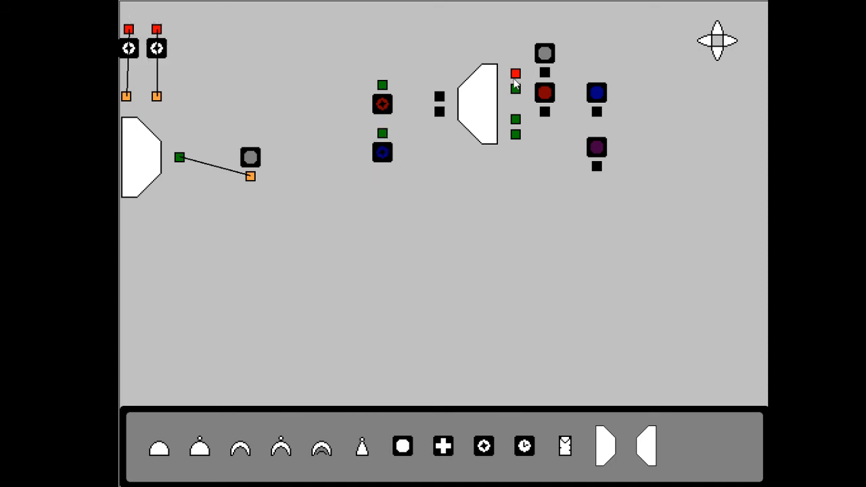
Wire the red and blue switches to the demultiplexer's two inputs and its four outputs to the white, red, blue and purple Lights in order
drag(516, 74, 544, 72)
drag(383, 134, 439, 111)
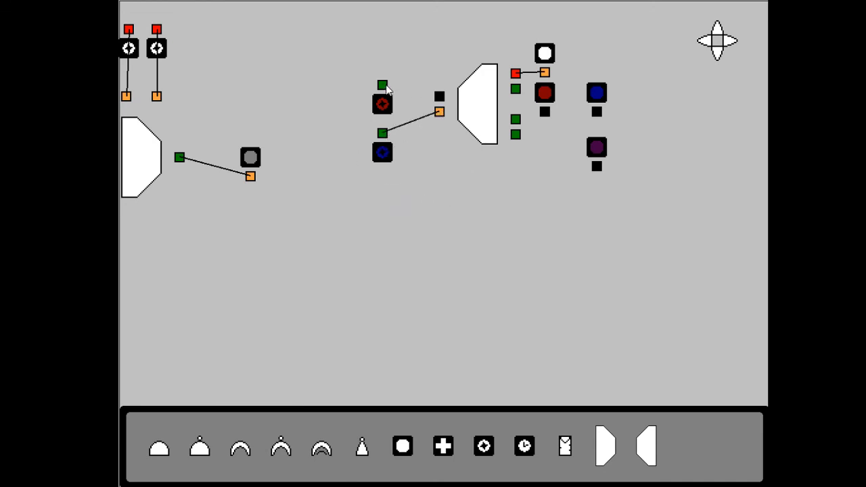
drag(382, 85, 440, 98)
drag(517, 90, 600, 117)
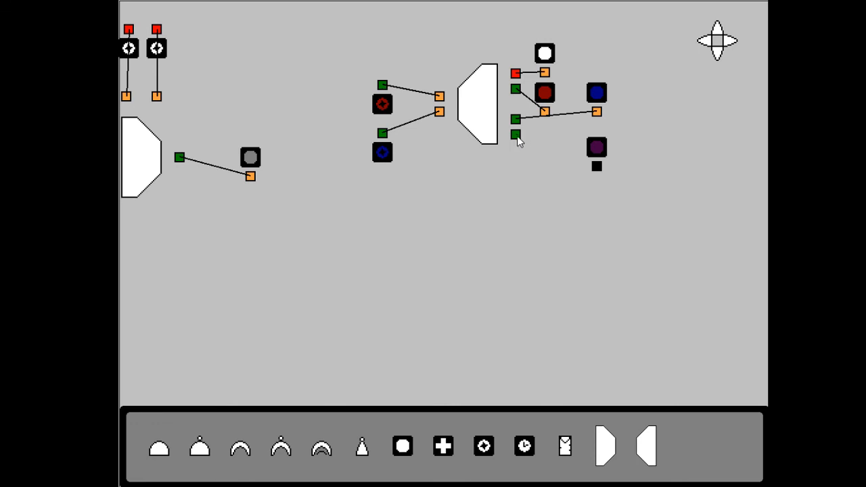
drag(518, 139, 598, 167)
Test the red switch and swap the Light connections so the second output drives the blue Light and the third the red one
click(386, 108)
click(386, 107)
drag(545, 92, 586, 98)
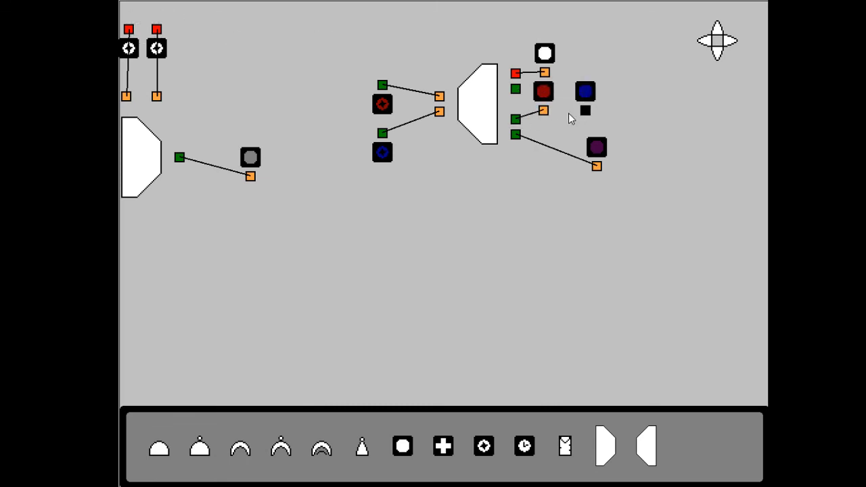
mouse_move(515, 89)
mouse_down()
mouse_move(589, 116)
mouse_move(585, 110)
mouse_up()
Test the demultiplexer with only the red switch on, only the blue switch on, and both switches on
click(382, 110)
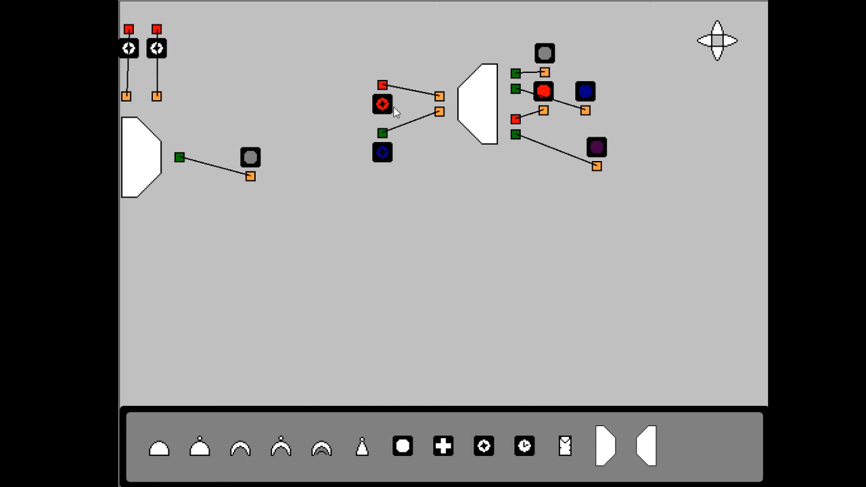
click(390, 108)
click(386, 161)
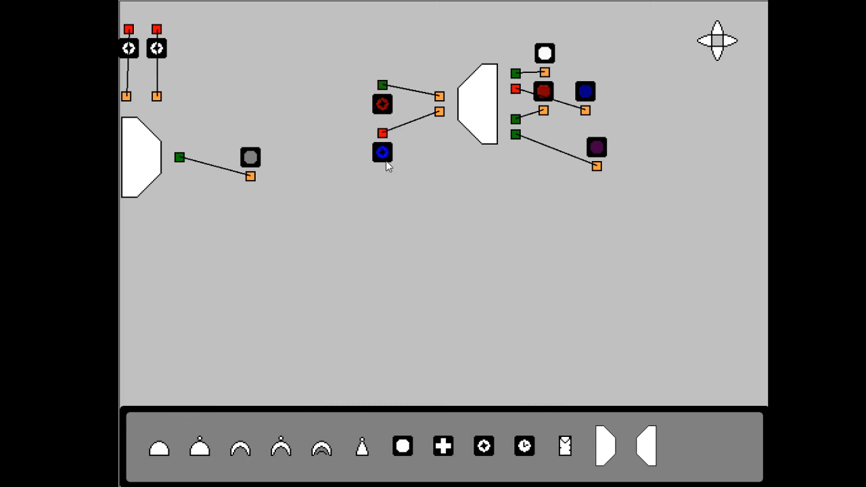
click(387, 159)
click(384, 103)
click(391, 153)
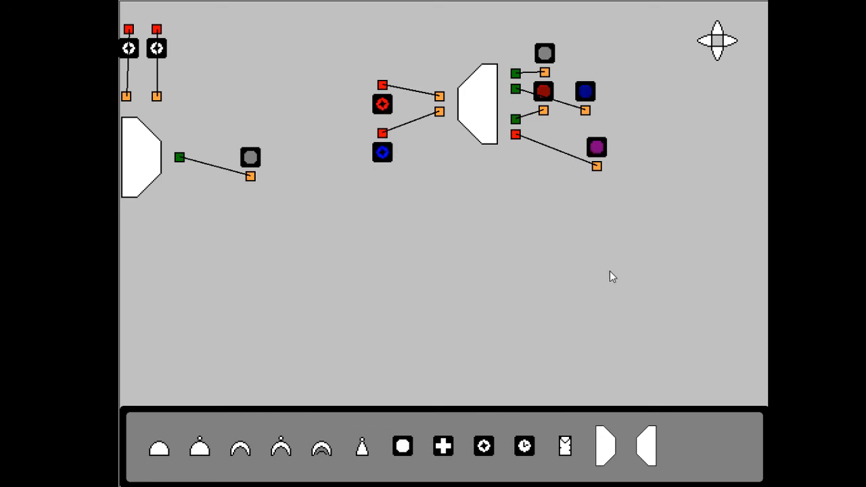
click(708, 41)
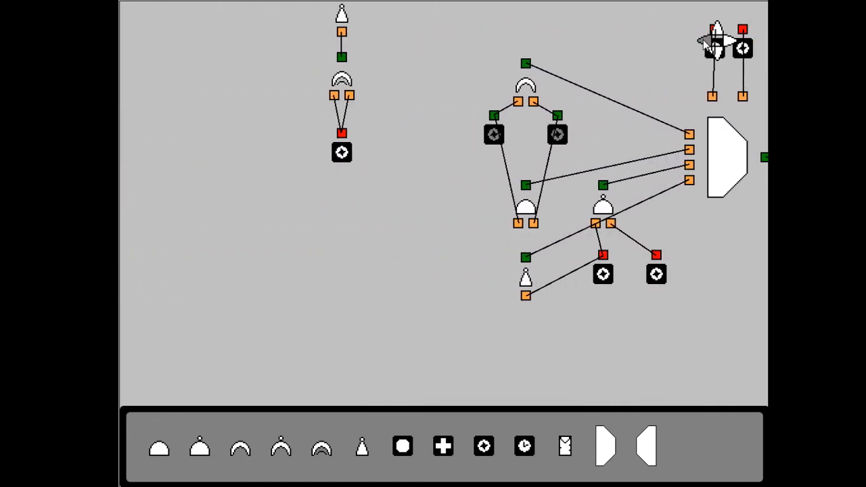
click(717, 28)
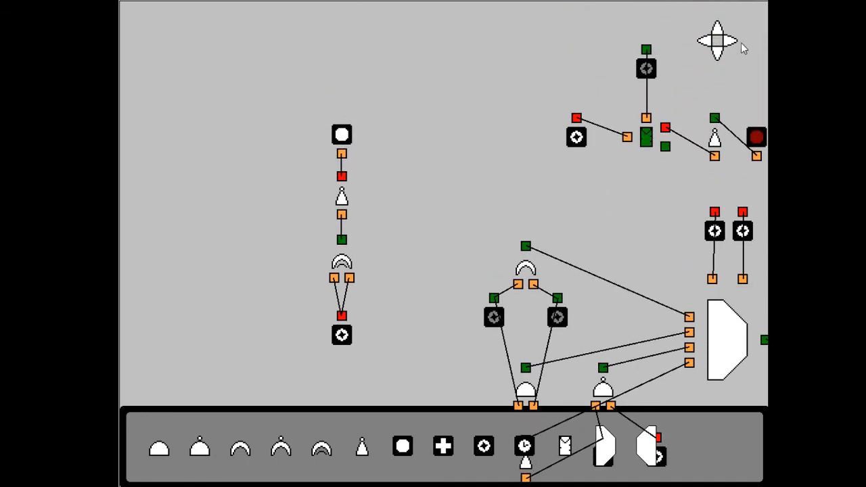
click(734, 43)
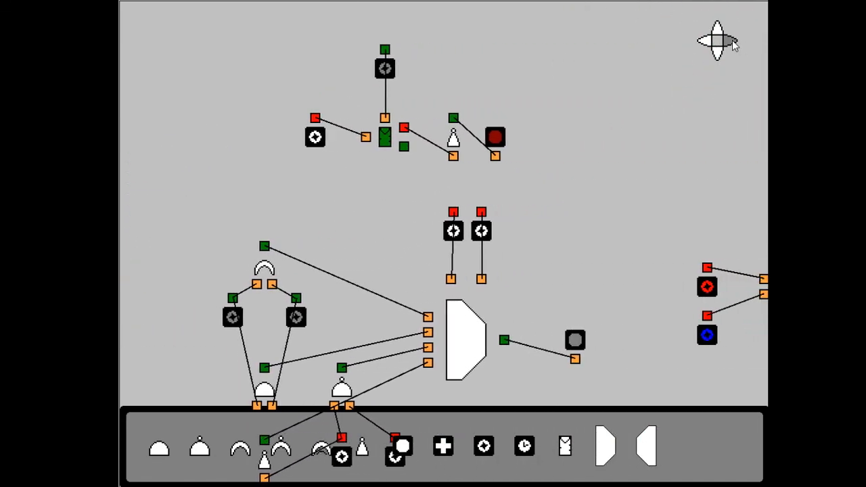
click(734, 42)
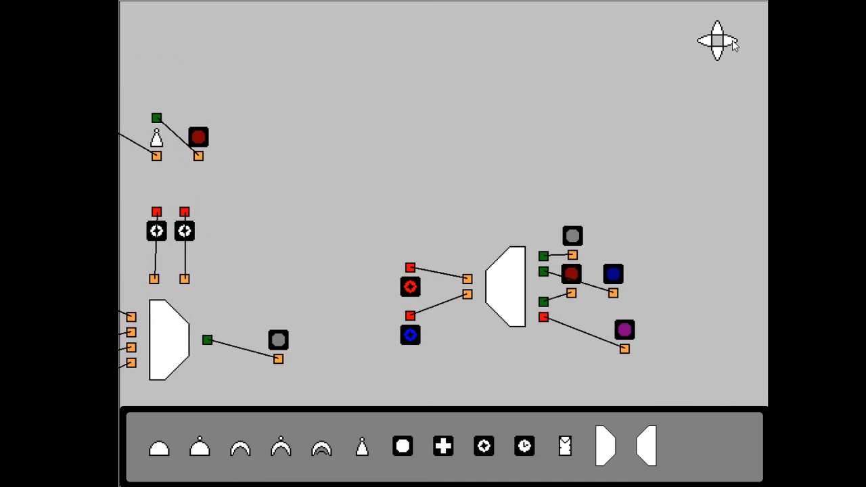
click(719, 57)
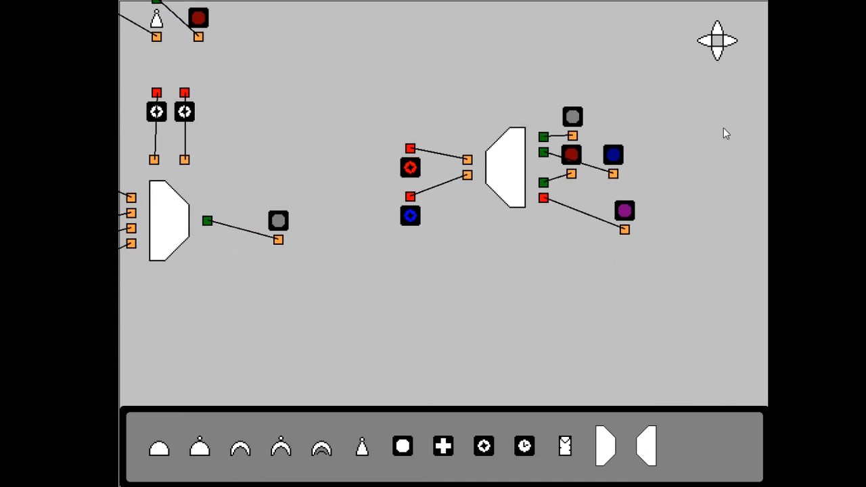